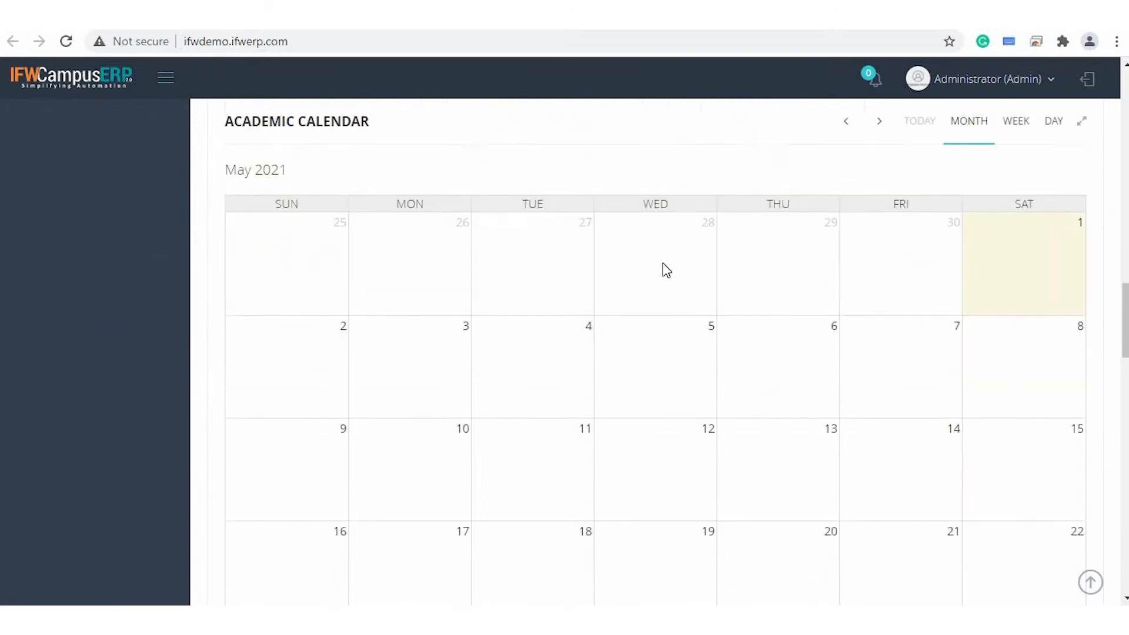
# - Open the Syllabuses page from the masters of the Syllabus and Lesson Plan module
pyautogui.scroll(-2, 666, 270)
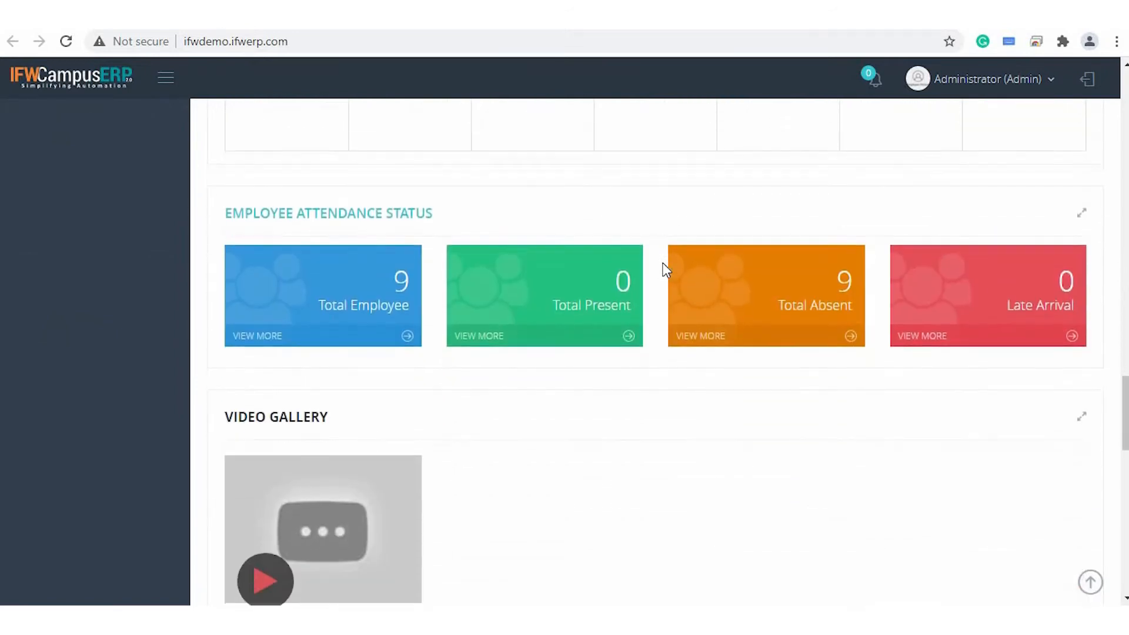
pyautogui.scroll(12, 666, 270)
pyautogui.scroll(15, 667, 270)
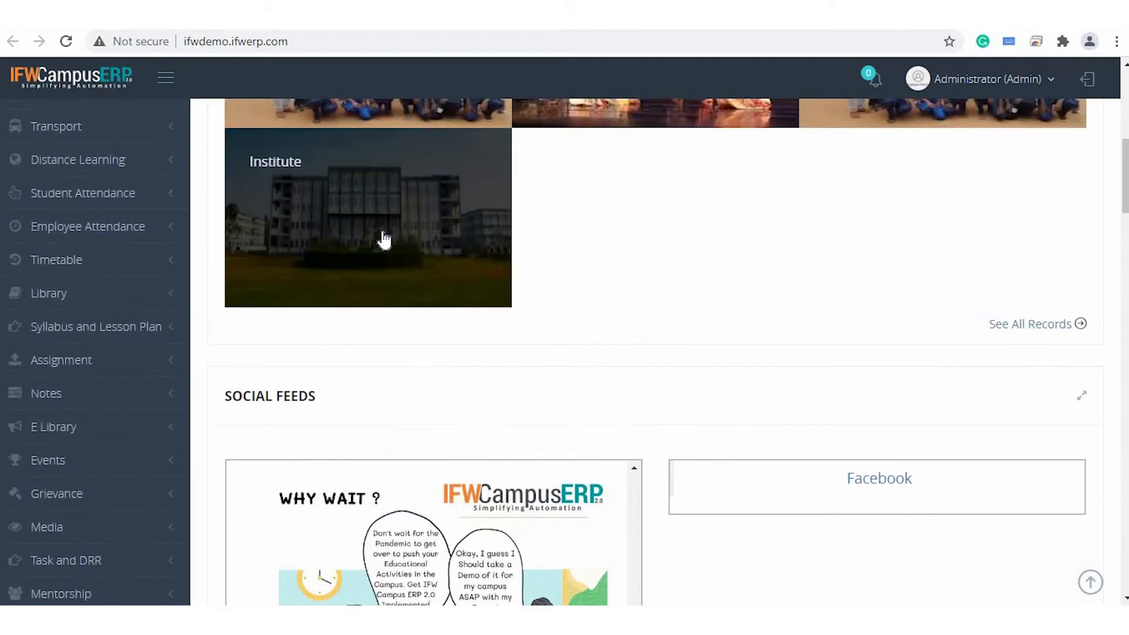
pyautogui.scroll(3, 380, 240)
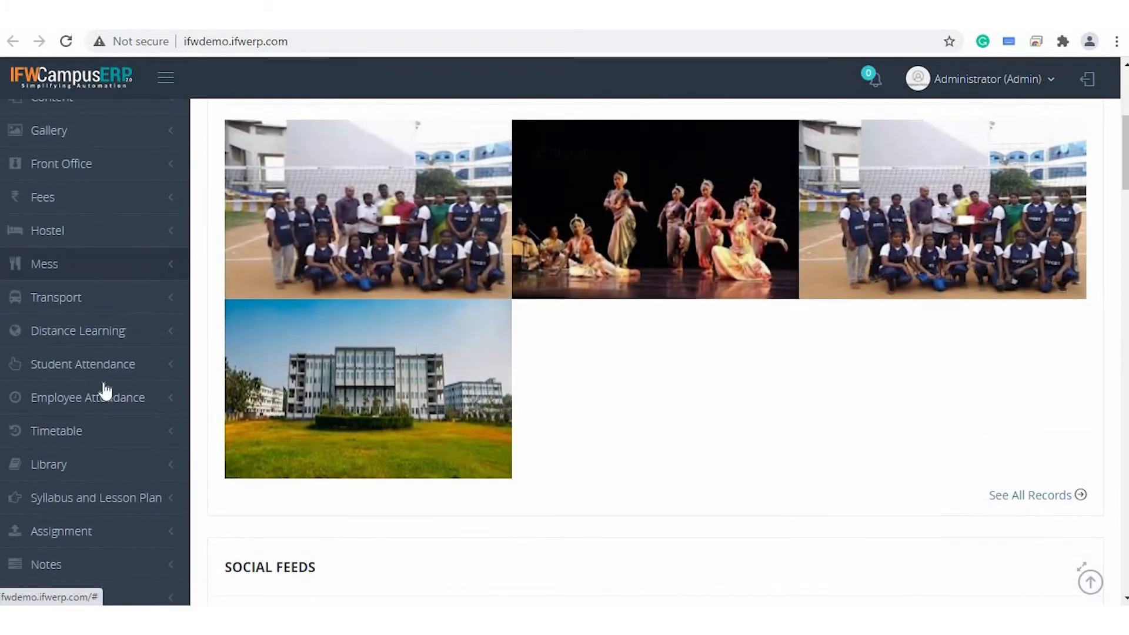
pyautogui.scroll(-3, 139, 418)
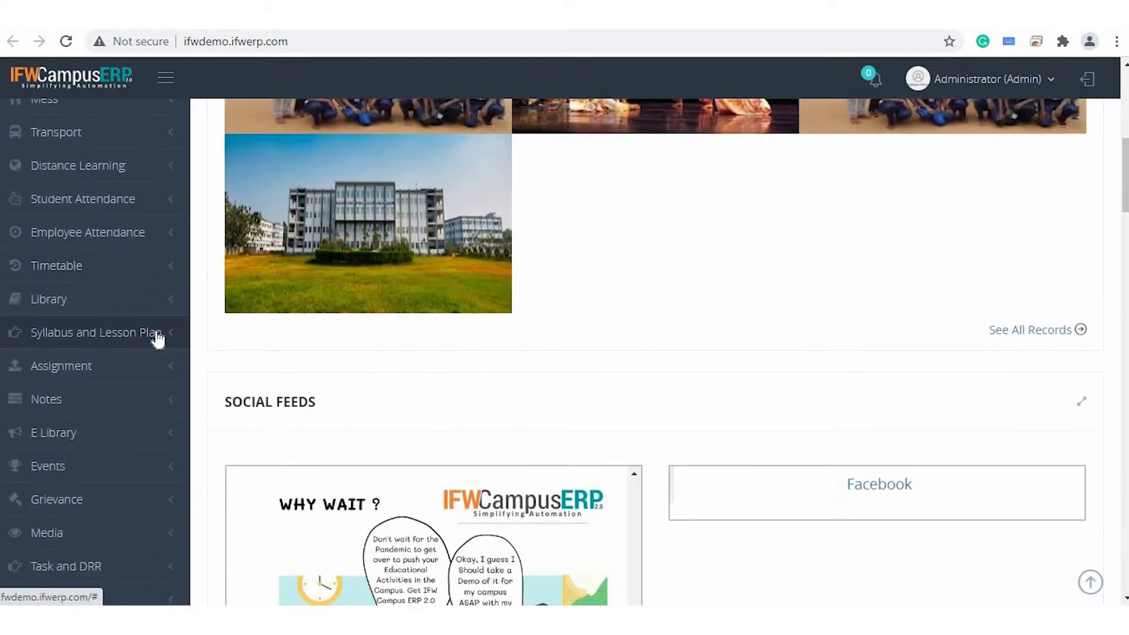
pyautogui.click(153, 338)
pyautogui.scroll(-1, 153, 341)
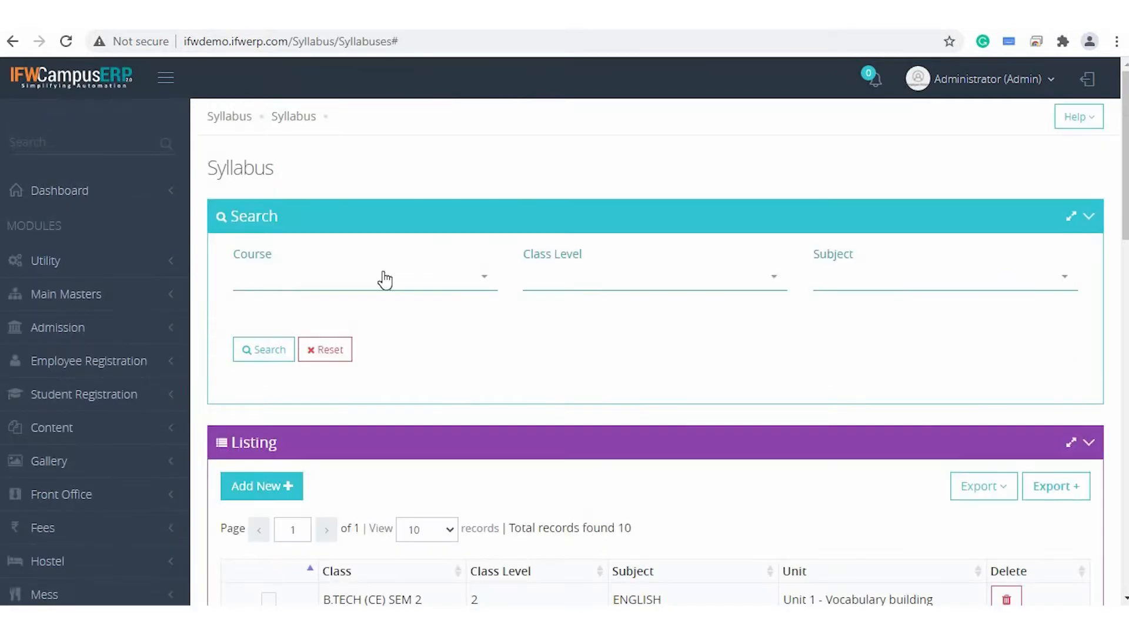
# - Open the Unit I - Calculus syllabus record and review its course, class level, subject and unit name fields
pyautogui.scroll(-7, 424, 195)
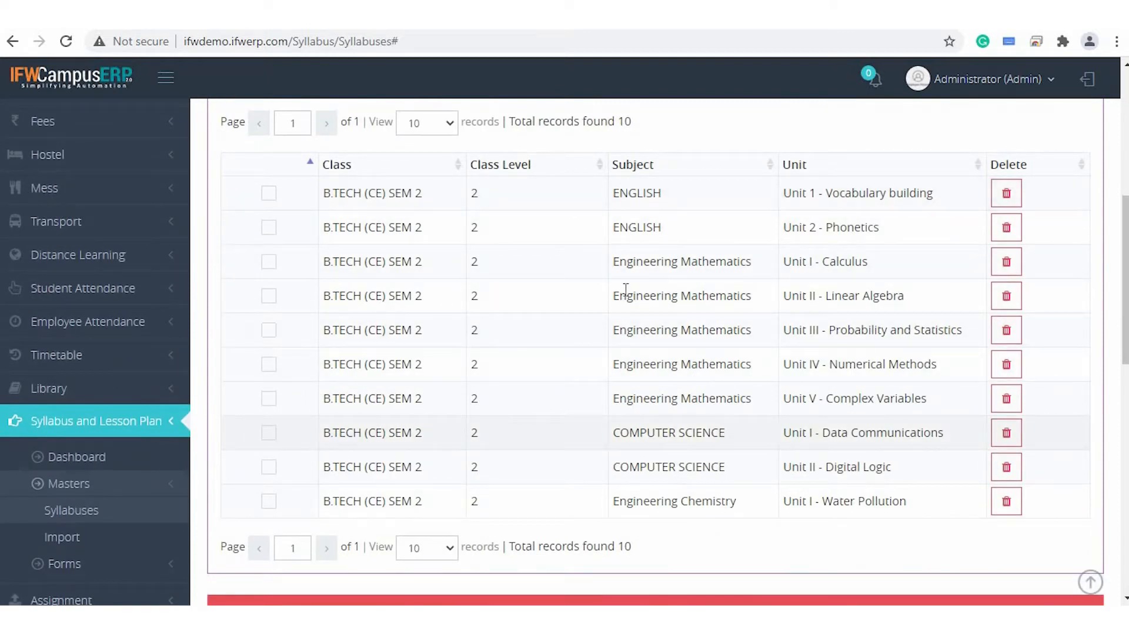
pyautogui.scroll(2, 586, 298)
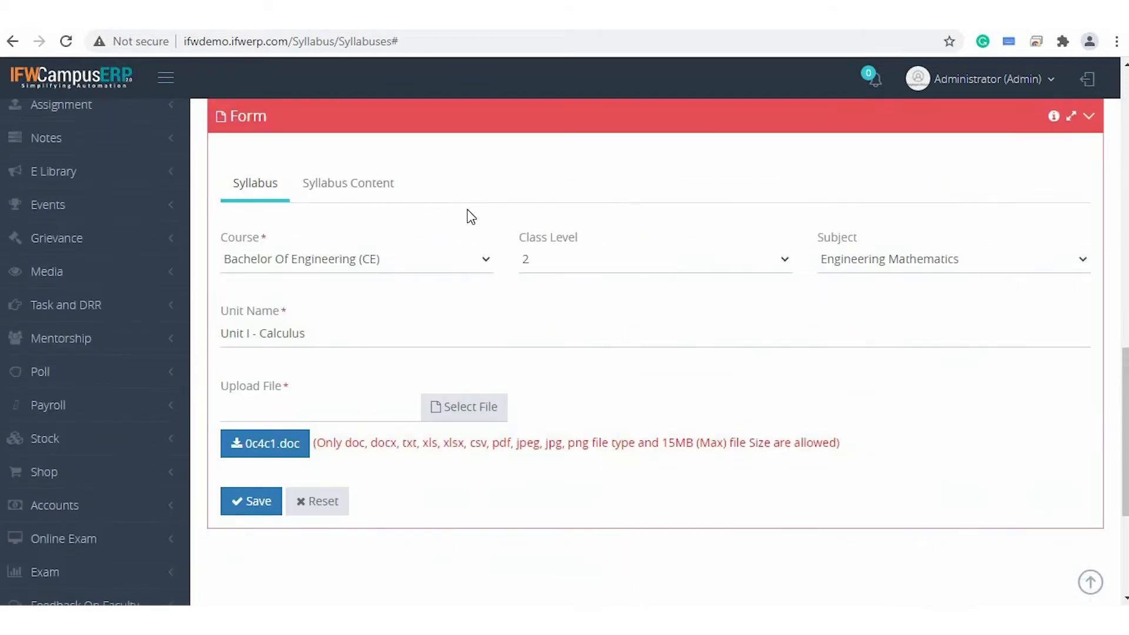
pyautogui.click(408, 265)
pyautogui.click(408, 265)
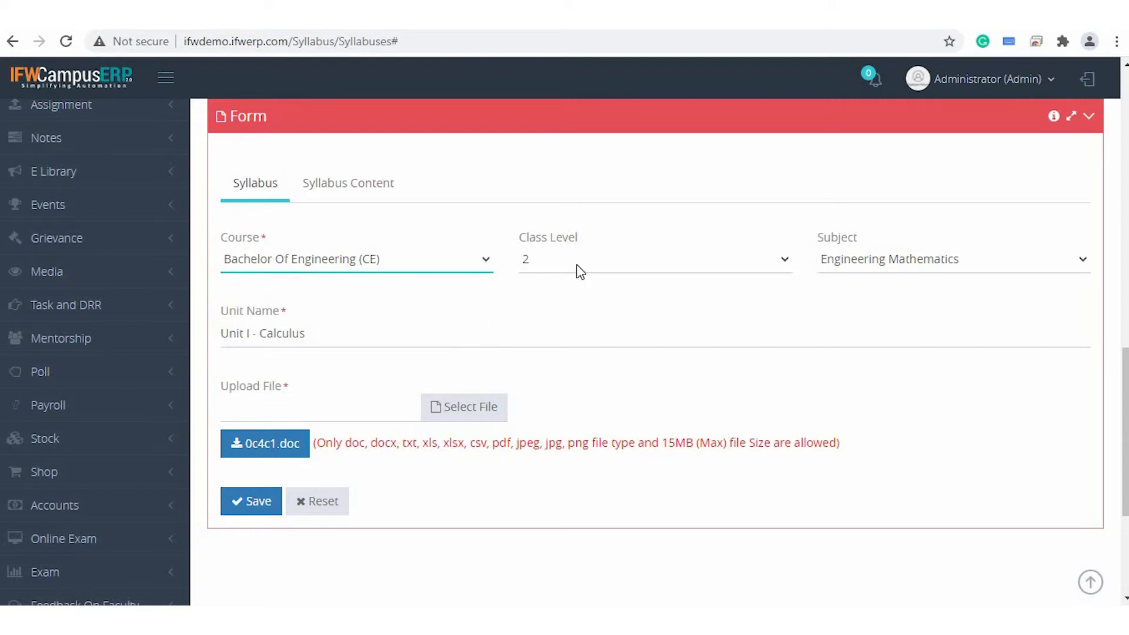
pyautogui.click(576, 265)
pyautogui.click(575, 264)
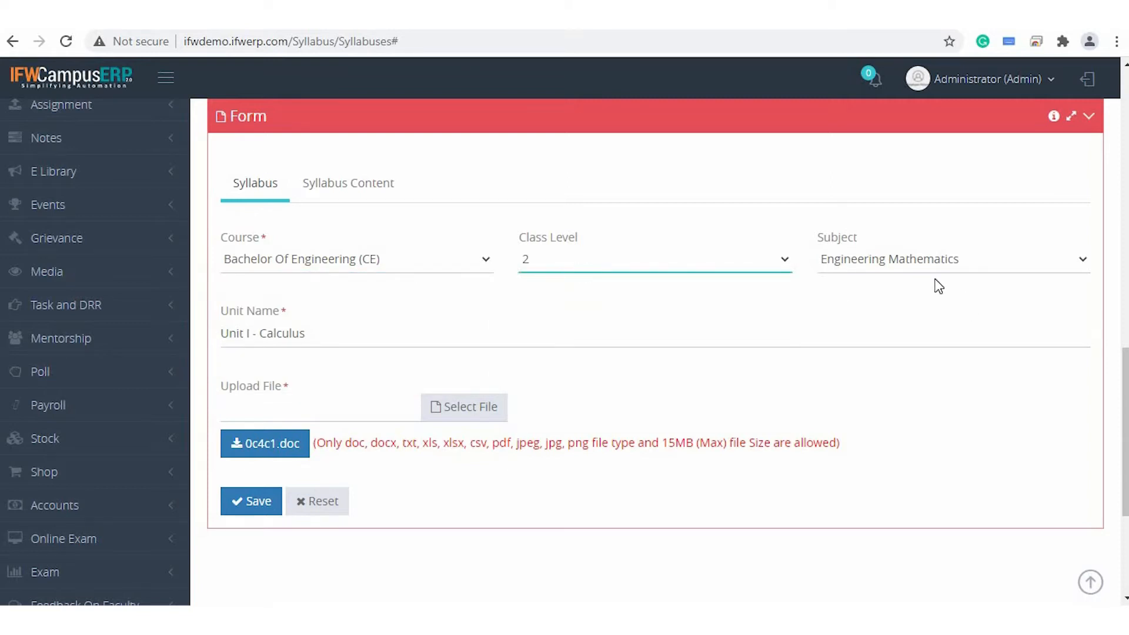
pyautogui.click(913, 265)
pyautogui.click(913, 264)
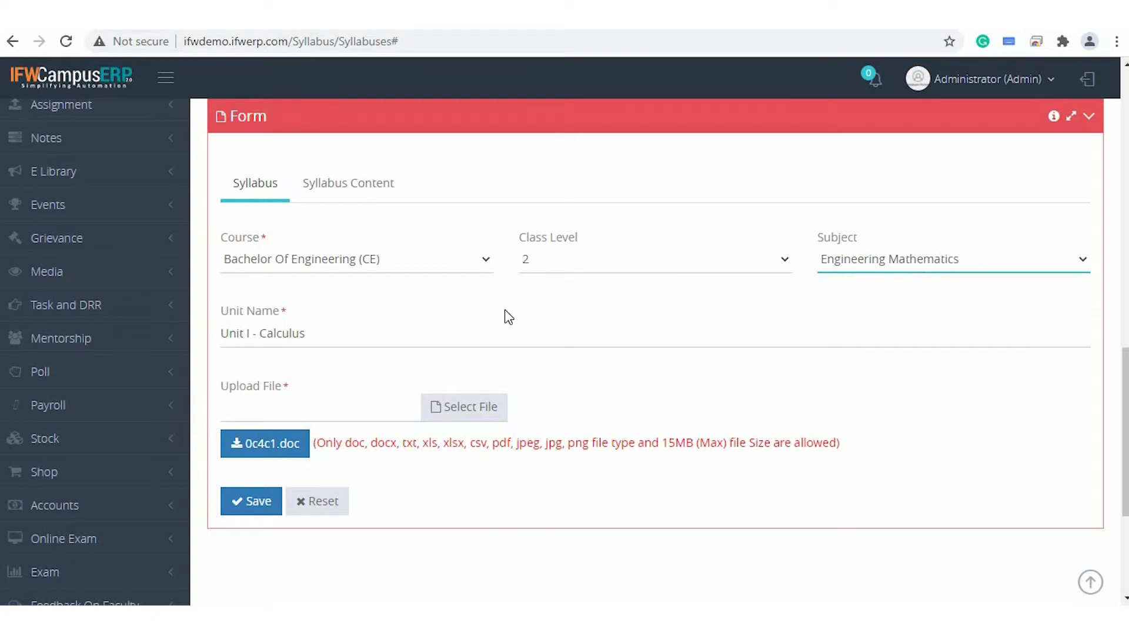
pyautogui.click(347, 327)
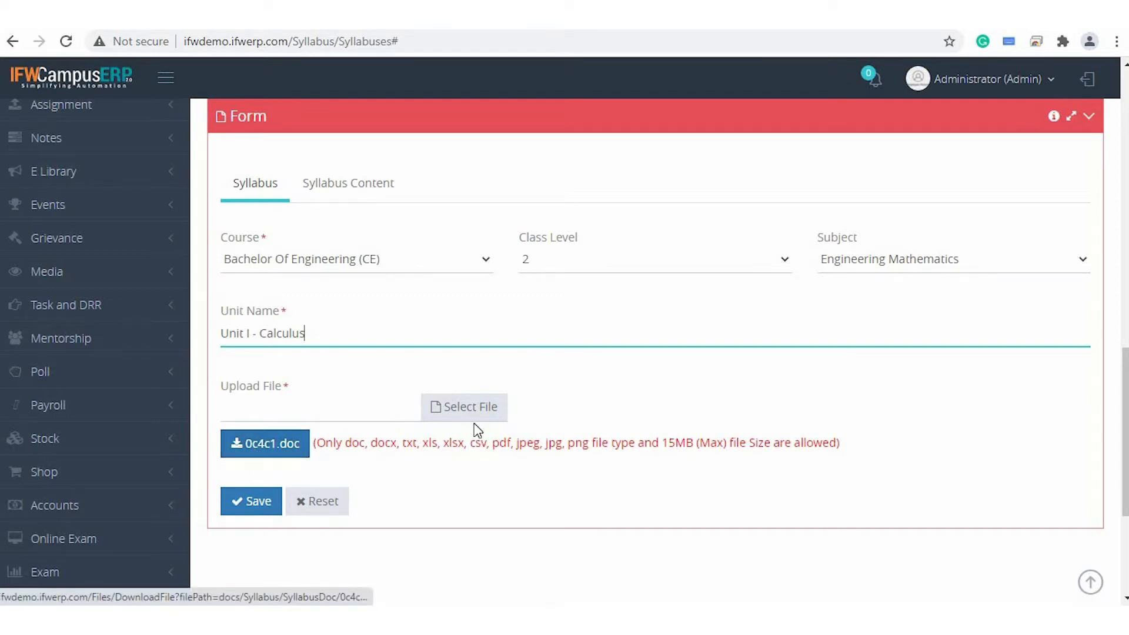
# - In the unit's syllabus content, open the Continuity and Differentiability entry for editing and resubmit it with its existing title and content
pyautogui.click(368, 191)
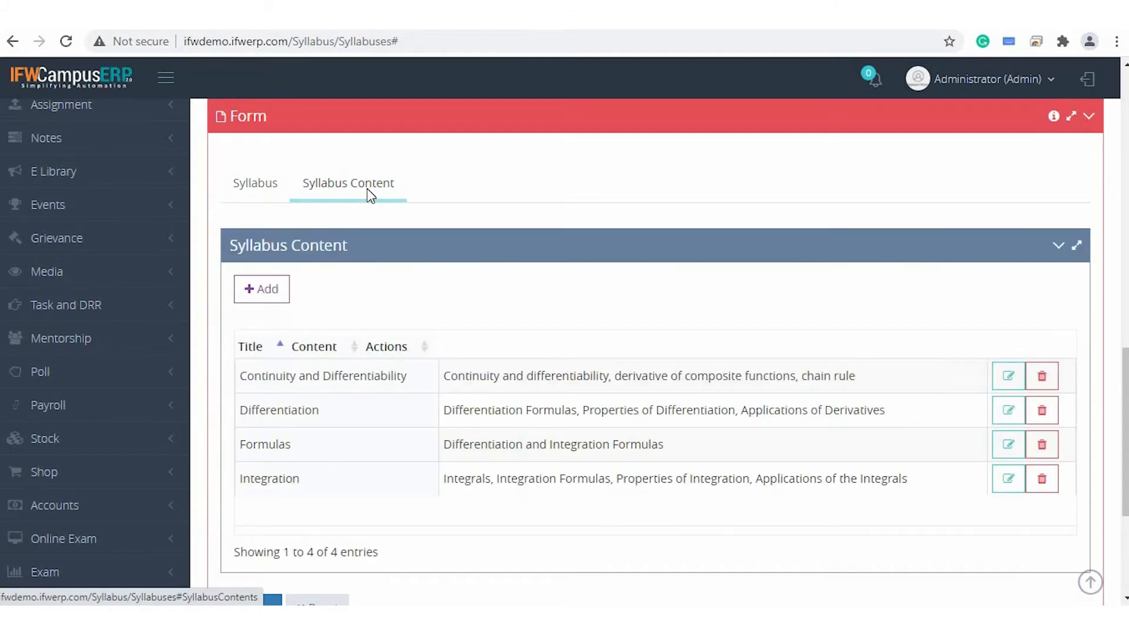
pyautogui.scroll(-2, 423, 384)
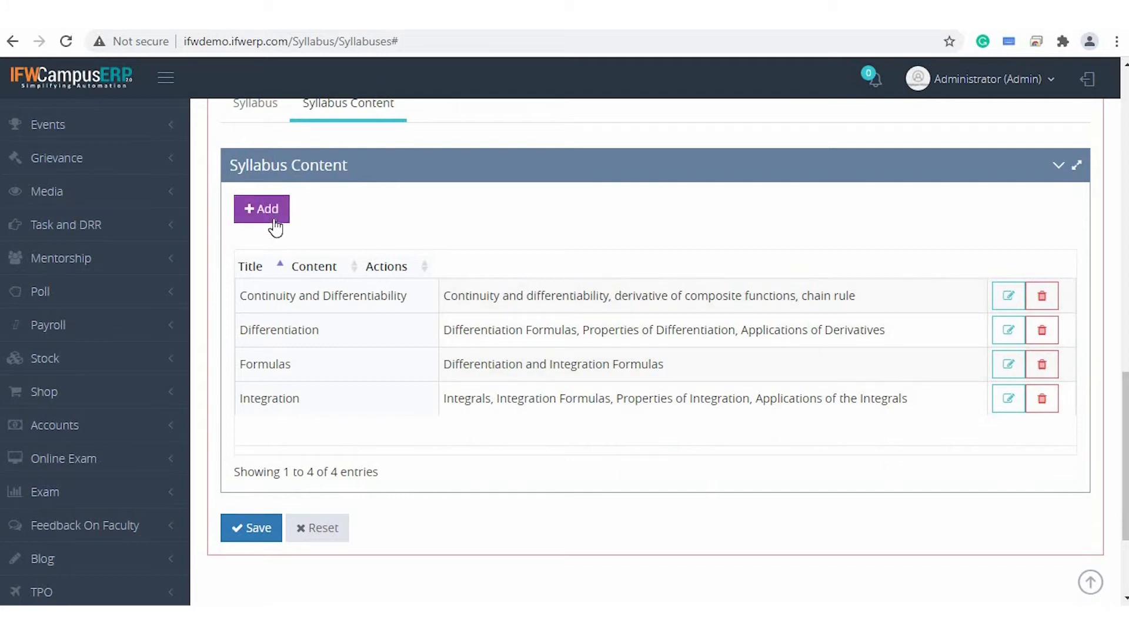
pyautogui.click(1009, 297)
pyautogui.click(410, 186)
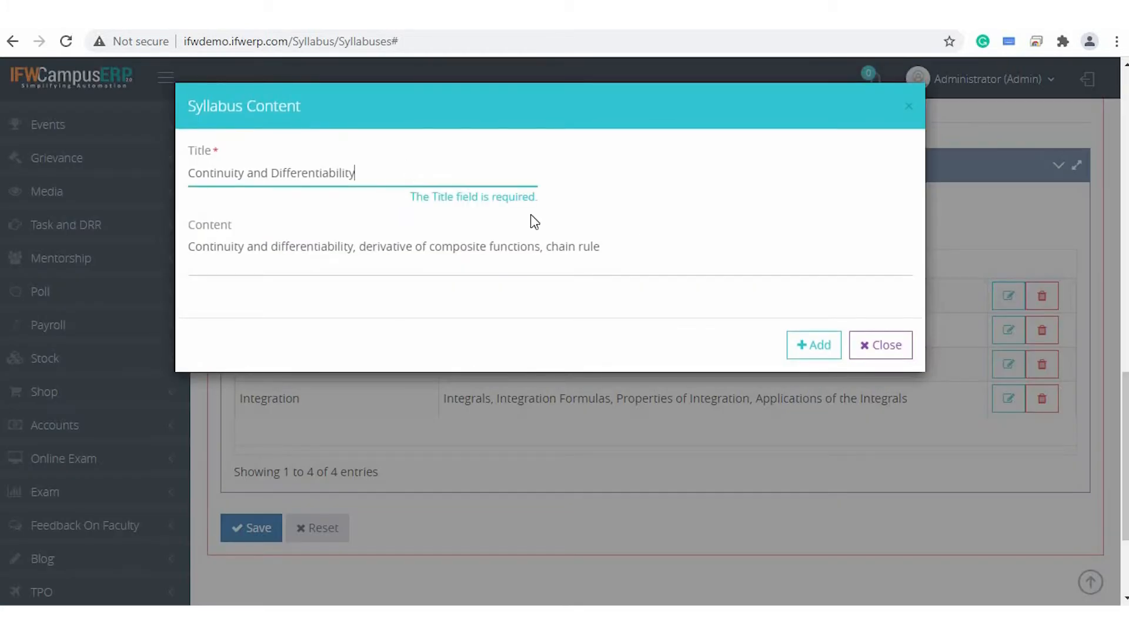
pyautogui.click(638, 238)
pyautogui.click(814, 351)
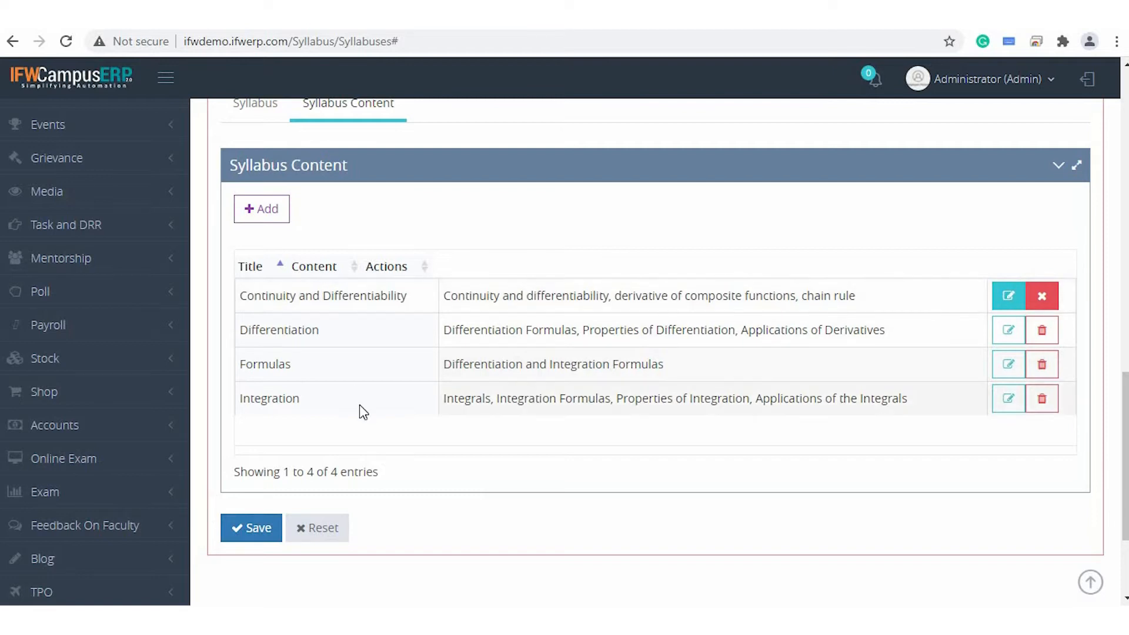
# - Open the Differentiation and Formulas content entries for editing and resubmit each with its existing title and content
pyautogui.click(1009, 331)
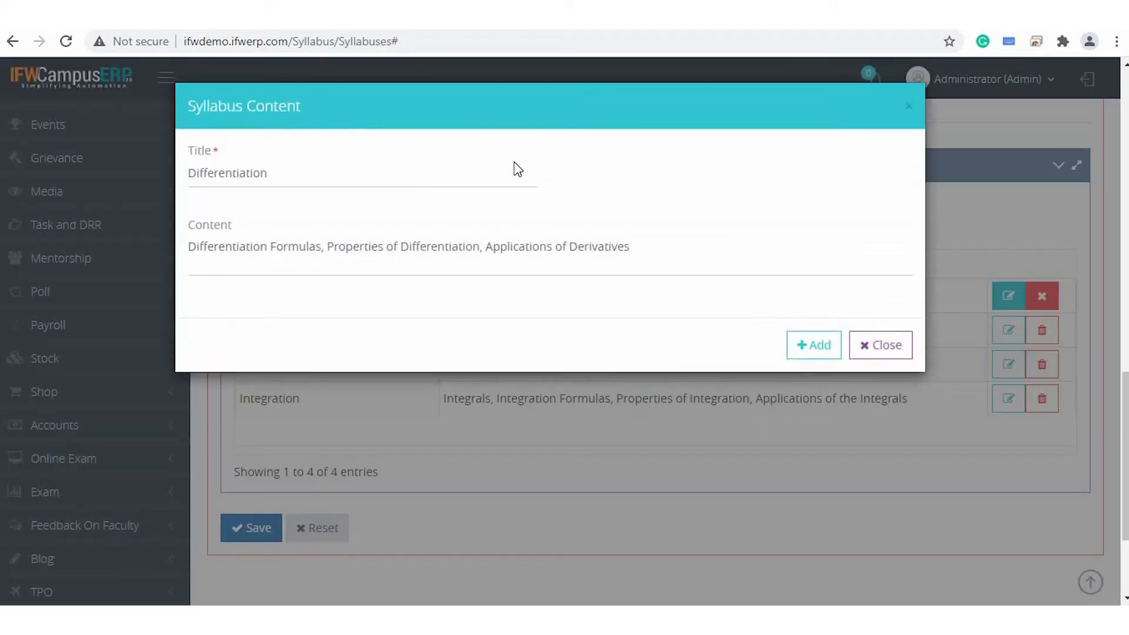
pyautogui.click(698, 246)
pyautogui.click(818, 351)
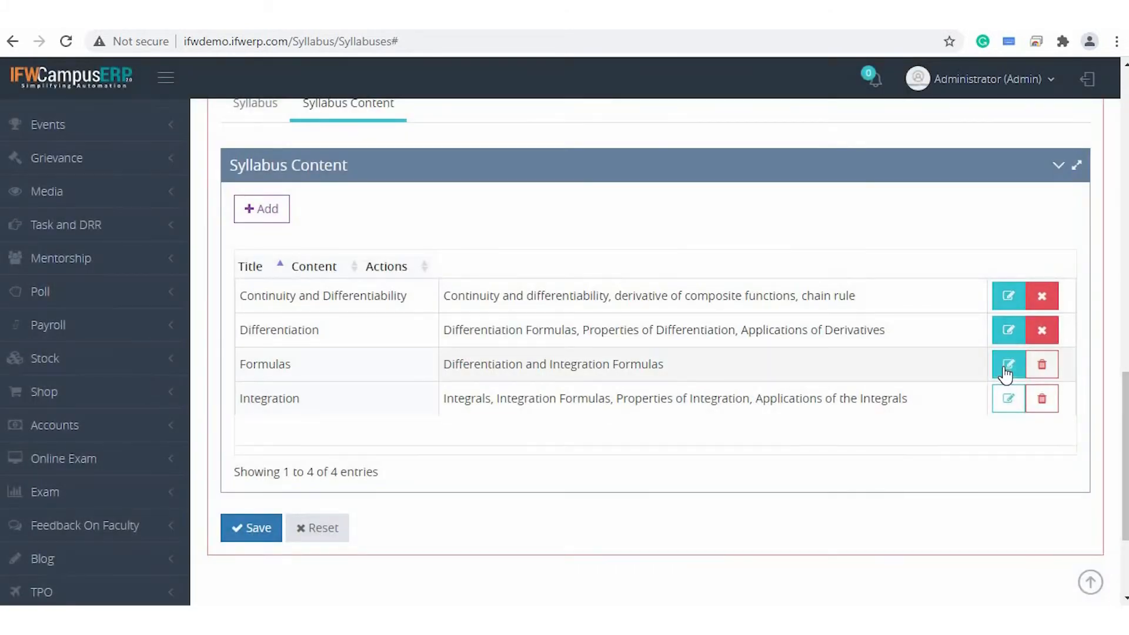
pyautogui.click(1009, 364)
pyautogui.click(424, 183)
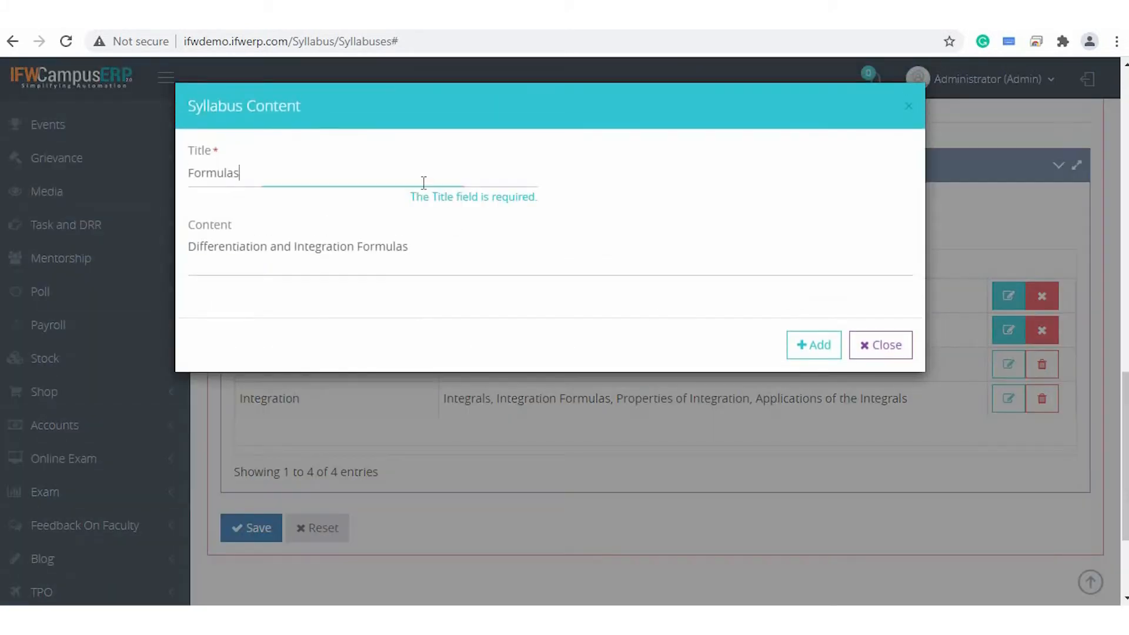
pyautogui.click(489, 268)
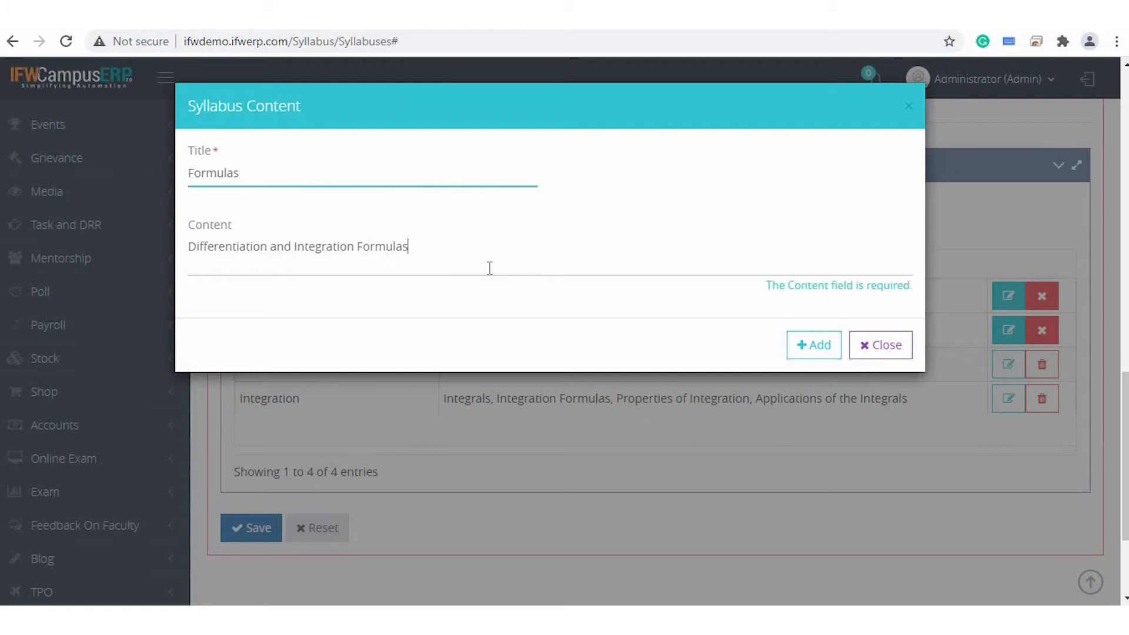
pyautogui.click(818, 343)
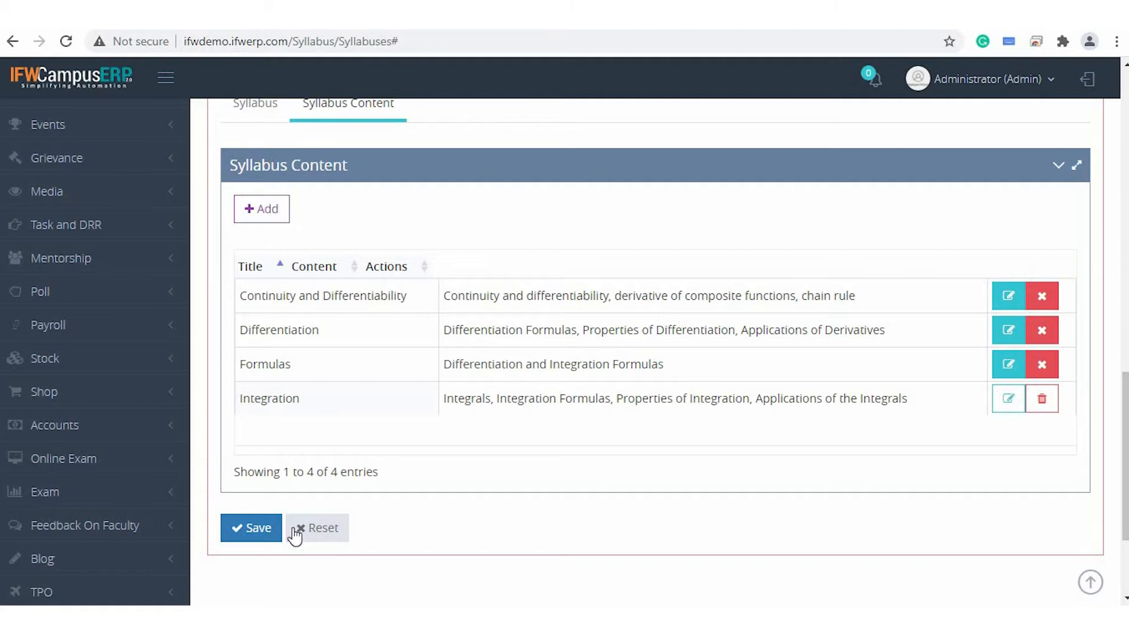
# - Generate a print version of the syllabus listing with the standard export
pyautogui.scroll(10, 739, 244)
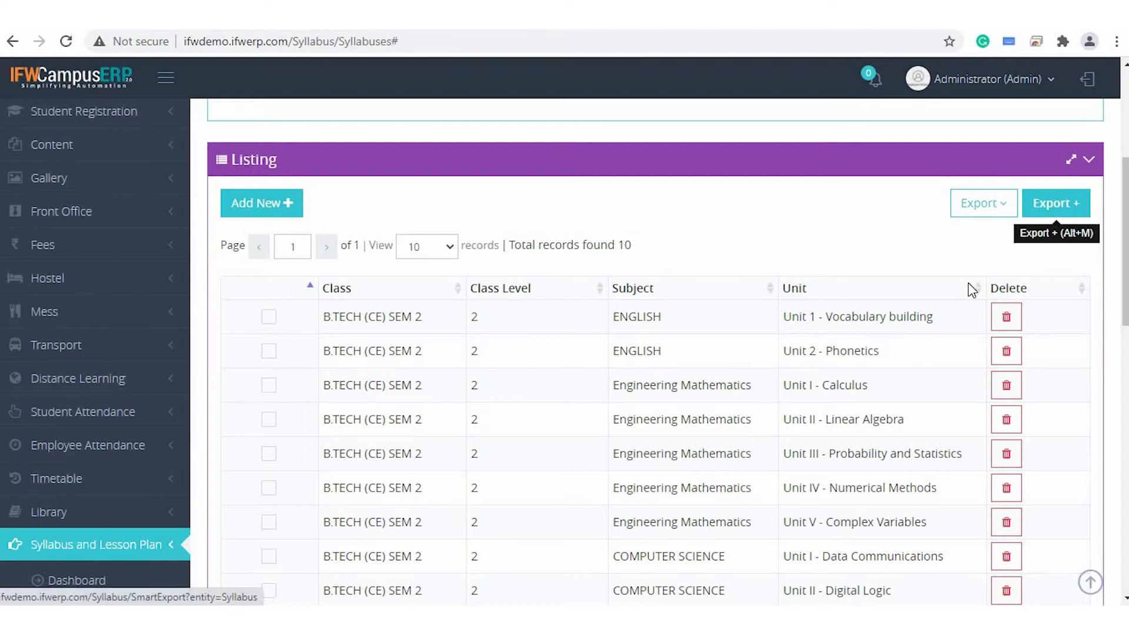
pyautogui.click(988, 211)
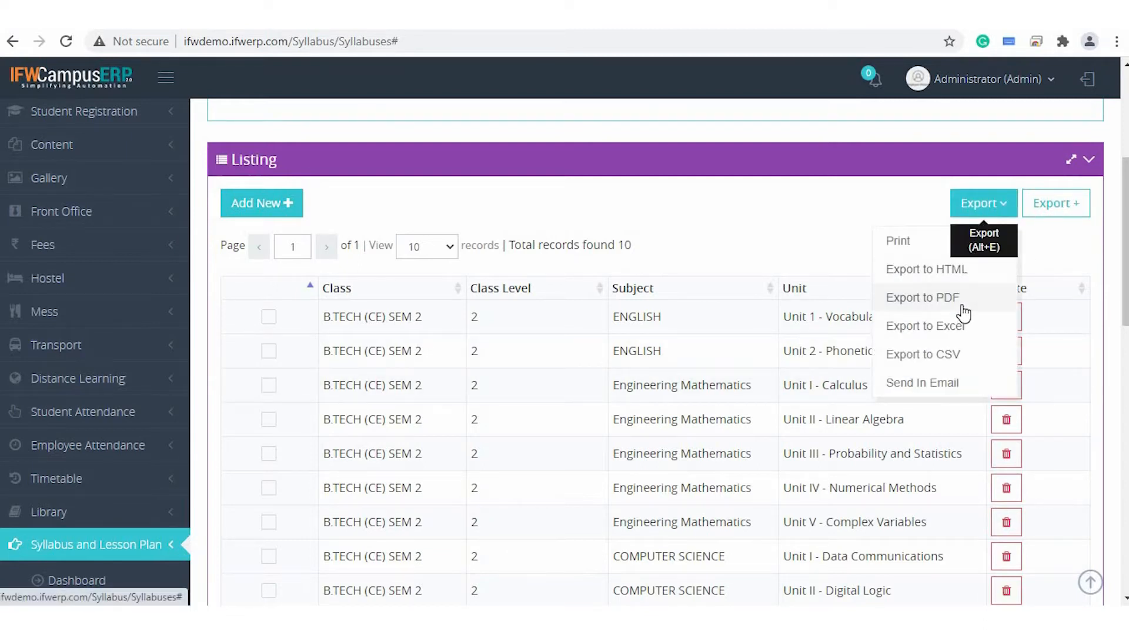
pyautogui.click(907, 248)
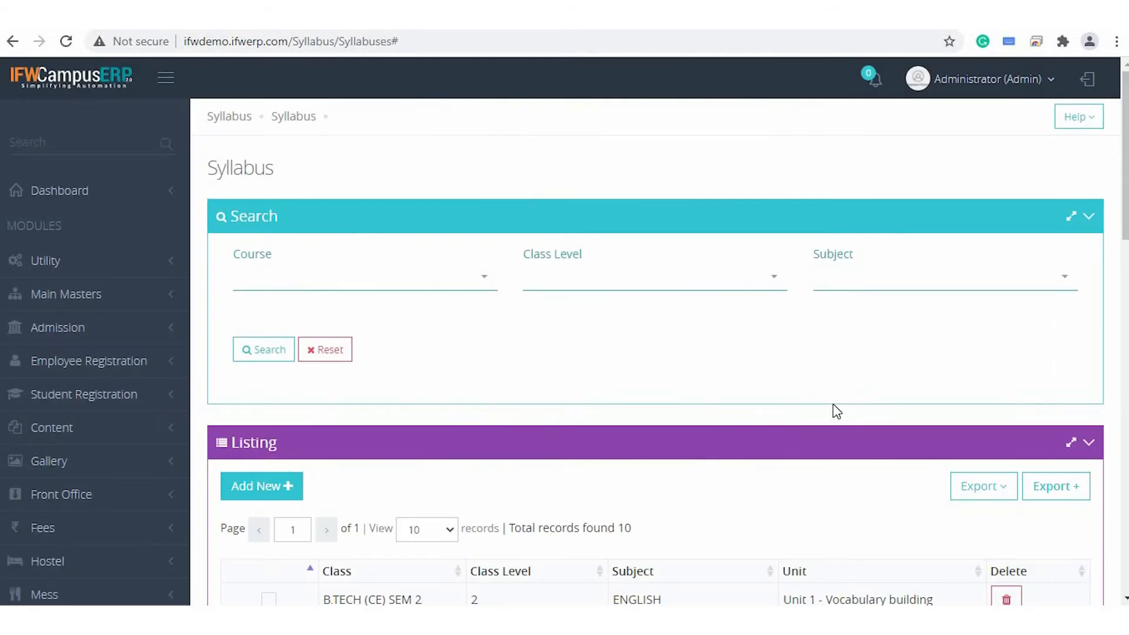
# - Start a customised export of the syllabus listing with the columns Class, Class Level, Unit and Subject, in that order
pyautogui.scroll(-3, 834, 406)
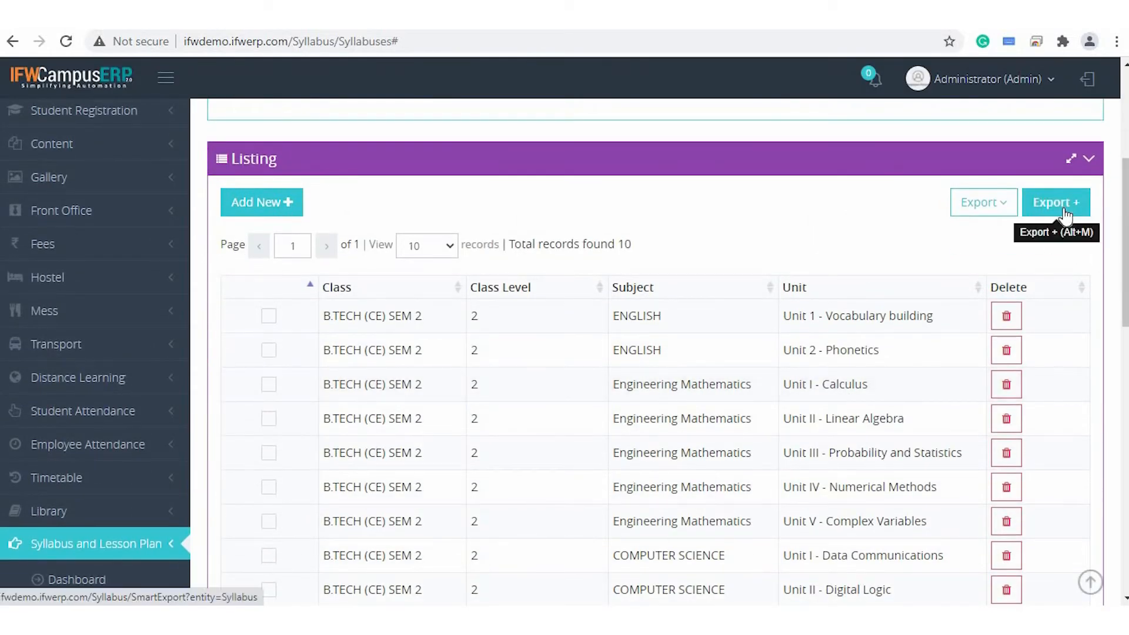
pyautogui.click(1065, 209)
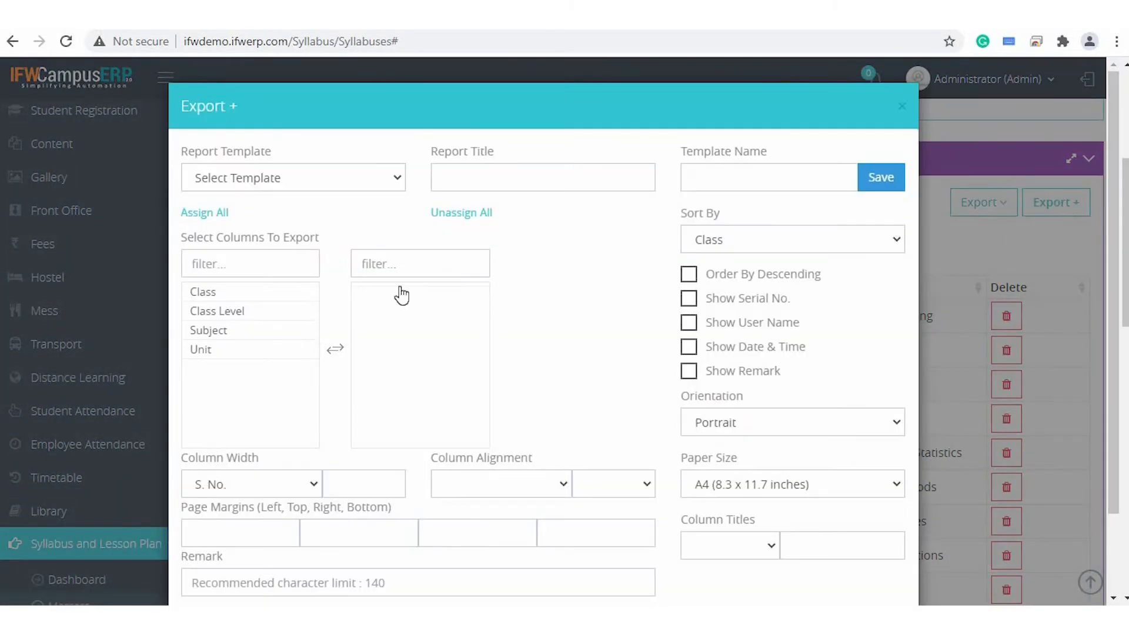
pyautogui.click(207, 298)
pyautogui.click(207, 297)
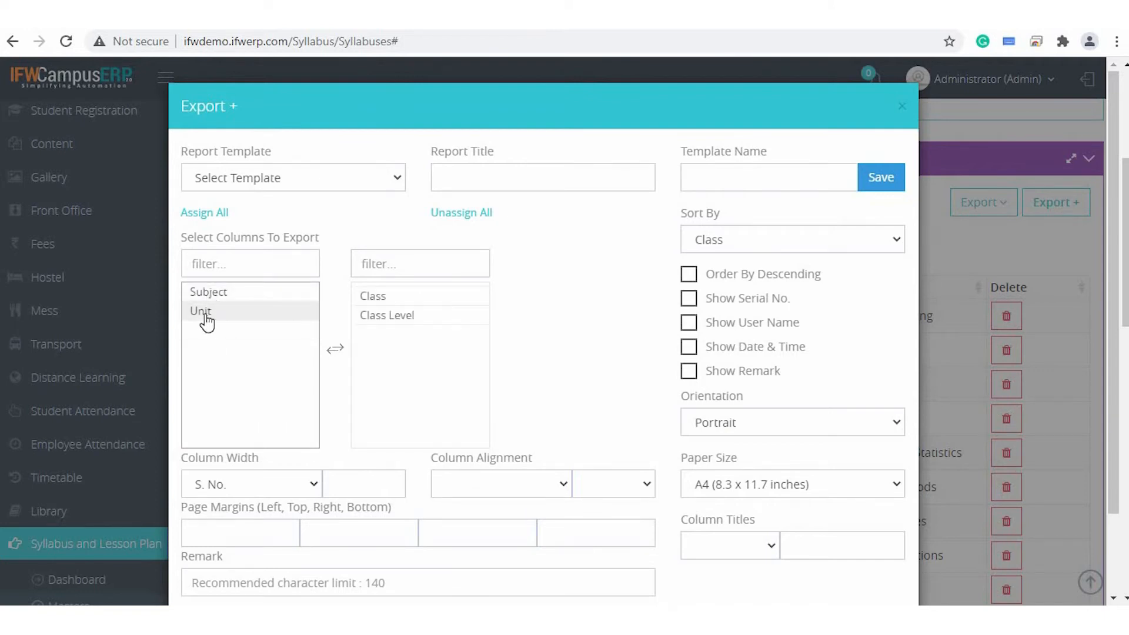
pyautogui.click(206, 314)
pyautogui.click(230, 294)
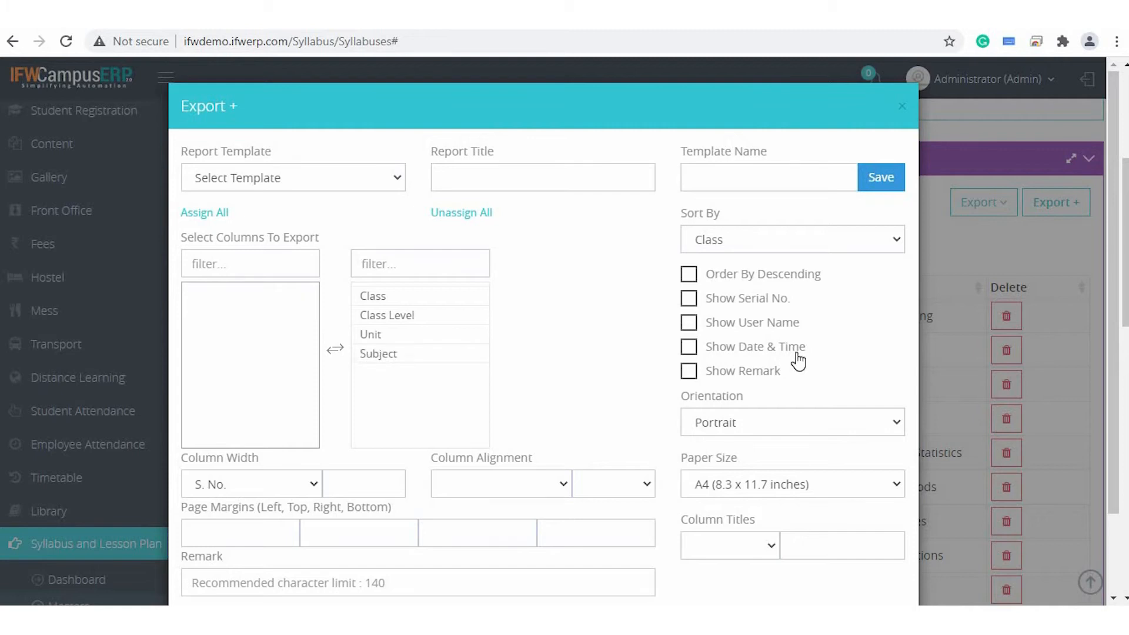
# - Show serial numbers in the report, sort it by Class, and use Portrait orientation on A4 paper
pyautogui.click(689, 300)
pyautogui.click(764, 247)
pyautogui.click(765, 247)
pyautogui.scroll(-2, 765, 252)
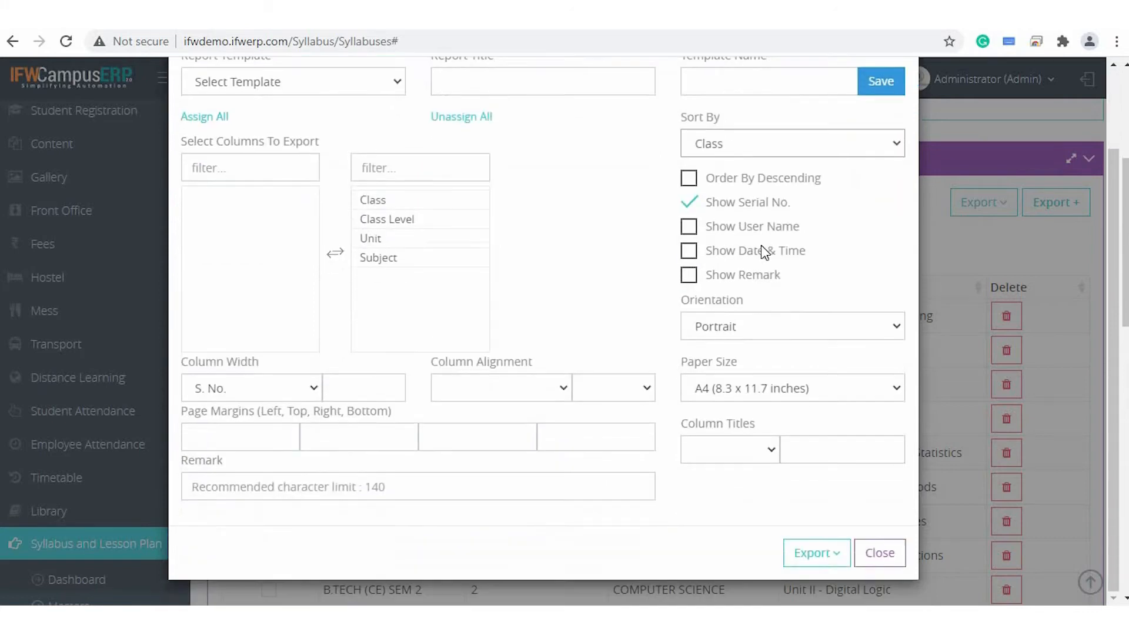
pyautogui.click(757, 327)
pyautogui.click(743, 348)
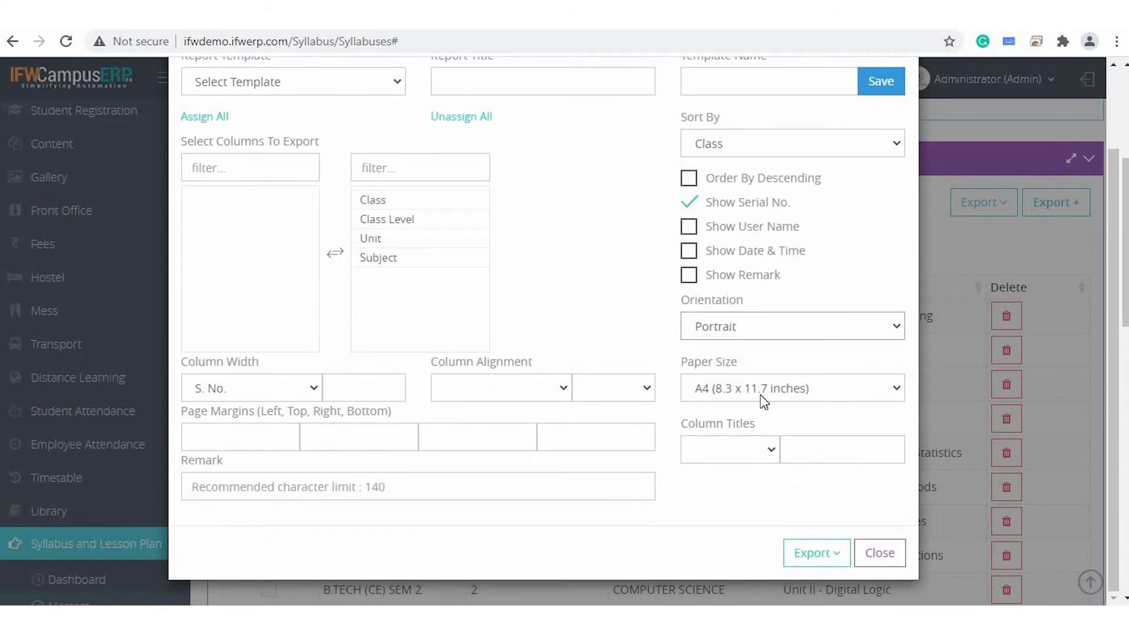
pyautogui.click(763, 403)
pyautogui.click(765, 436)
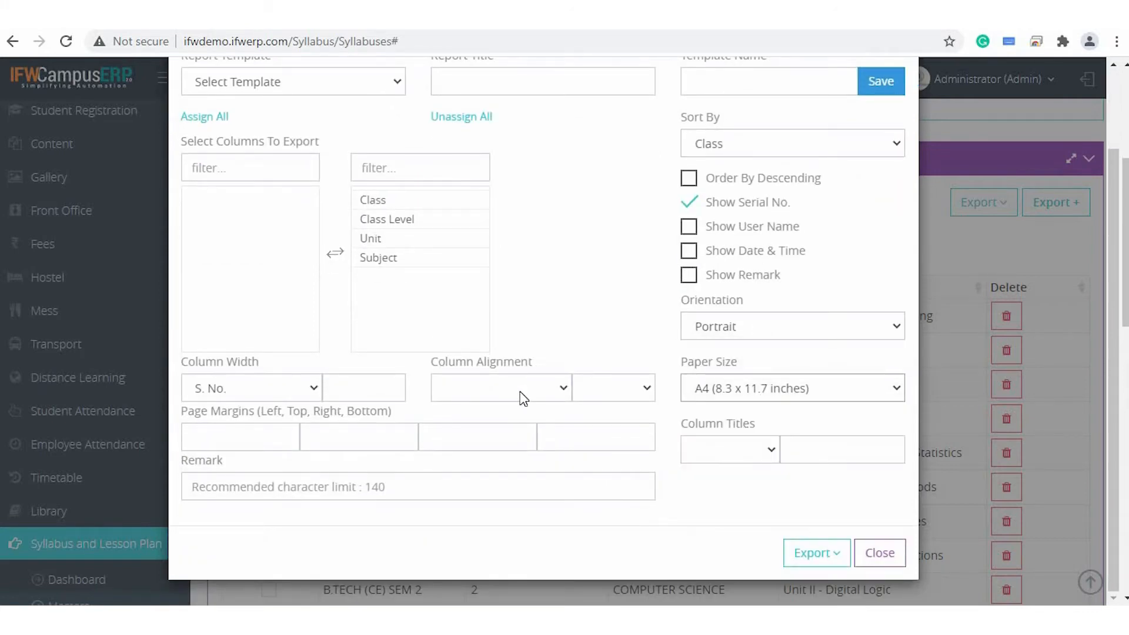
# - Center-align the report's Class column and set all four page margins to 0.5
pyautogui.click(520, 390)
pyautogui.click(513, 440)
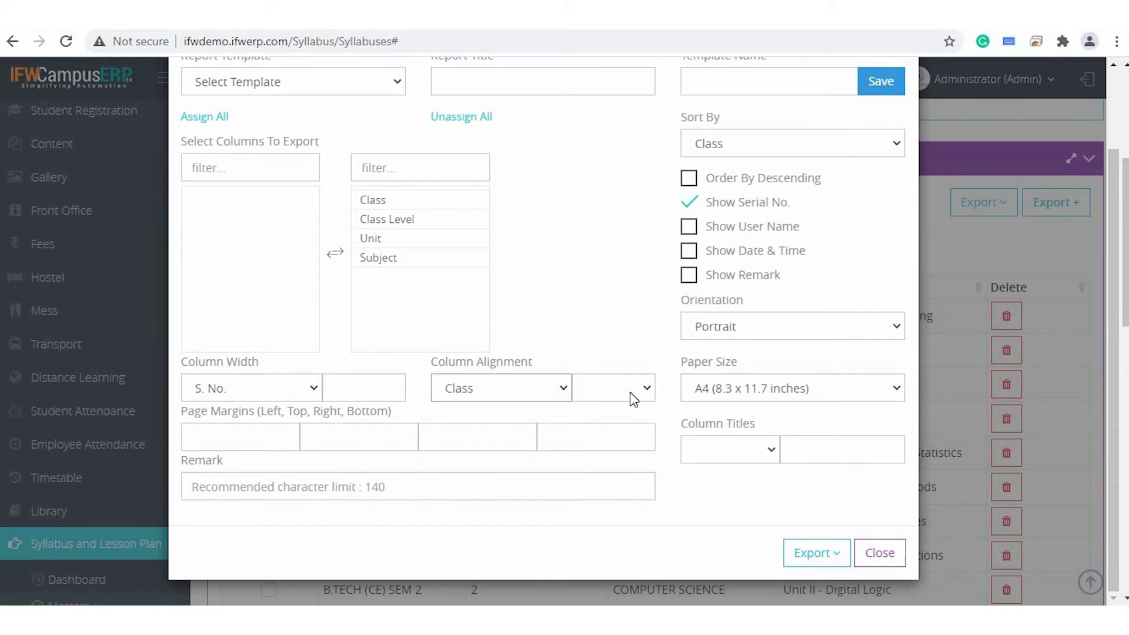
pyautogui.click(613, 388)
pyautogui.click(604, 460)
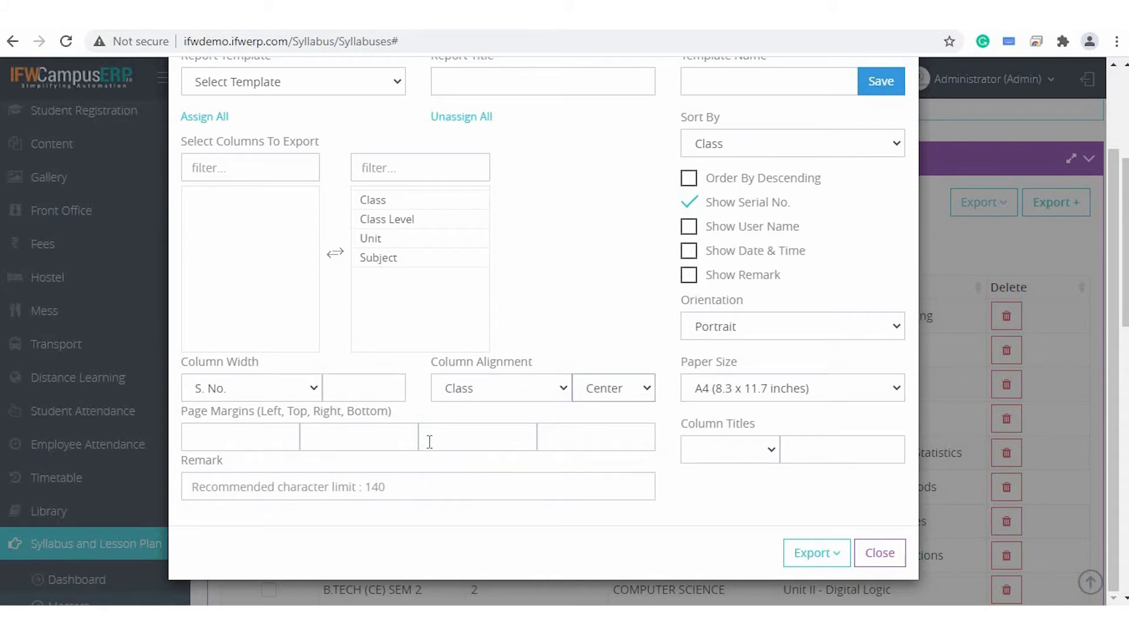
pyautogui.click(256, 439)
pyautogui.write('0.5')
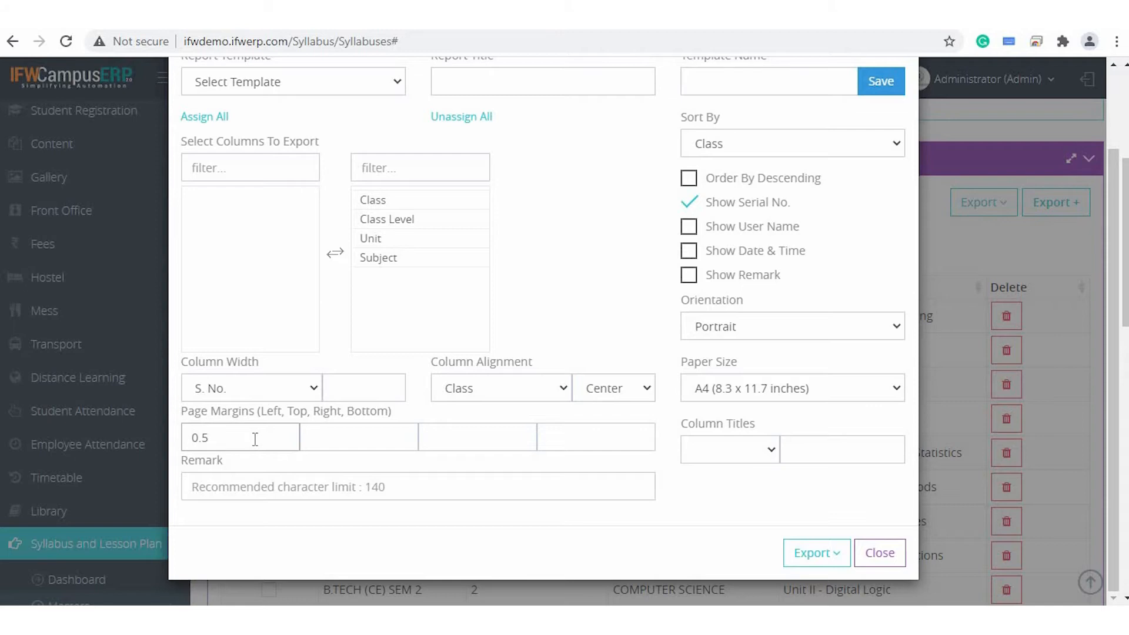
# - Export the customised syllabus report in print format
pyautogui.click(816, 556)
pyautogui.scroll(-2, 817, 565)
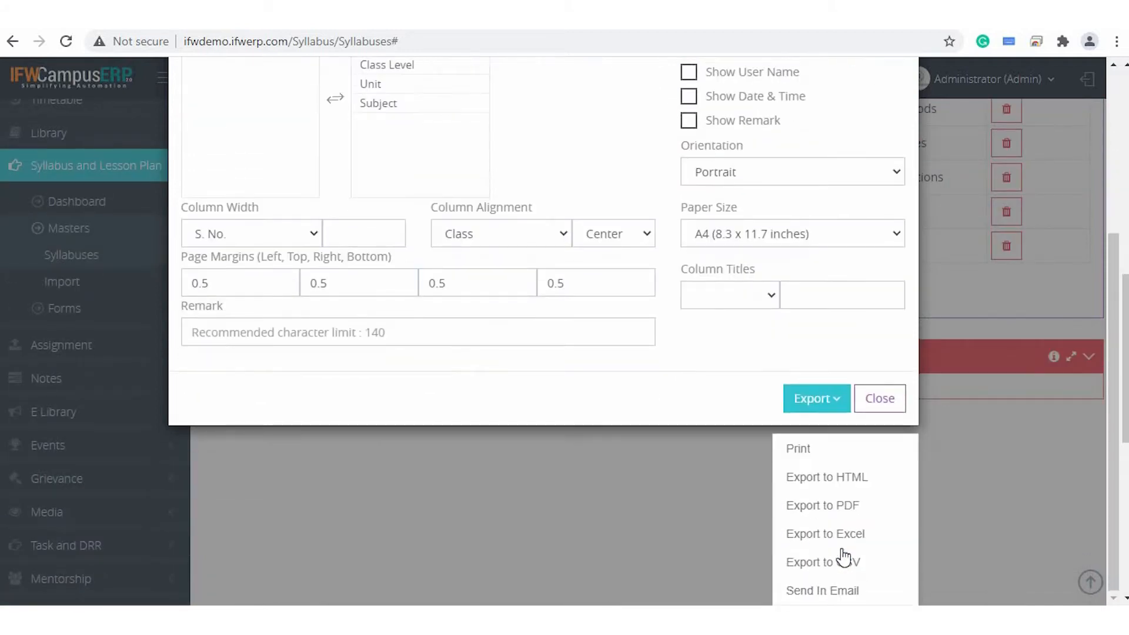
pyautogui.click(803, 450)
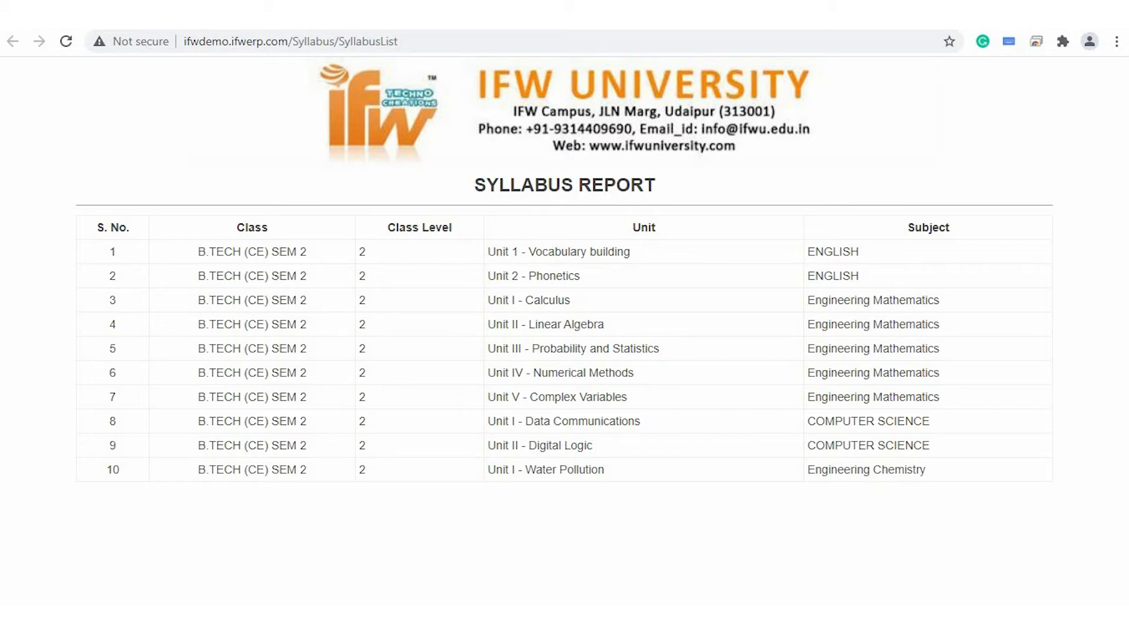
# - Leave the syllabus report for the Lesson Plan page and open the form of the Derivatives lesson plan from its listing
pyautogui.click(384, 15)
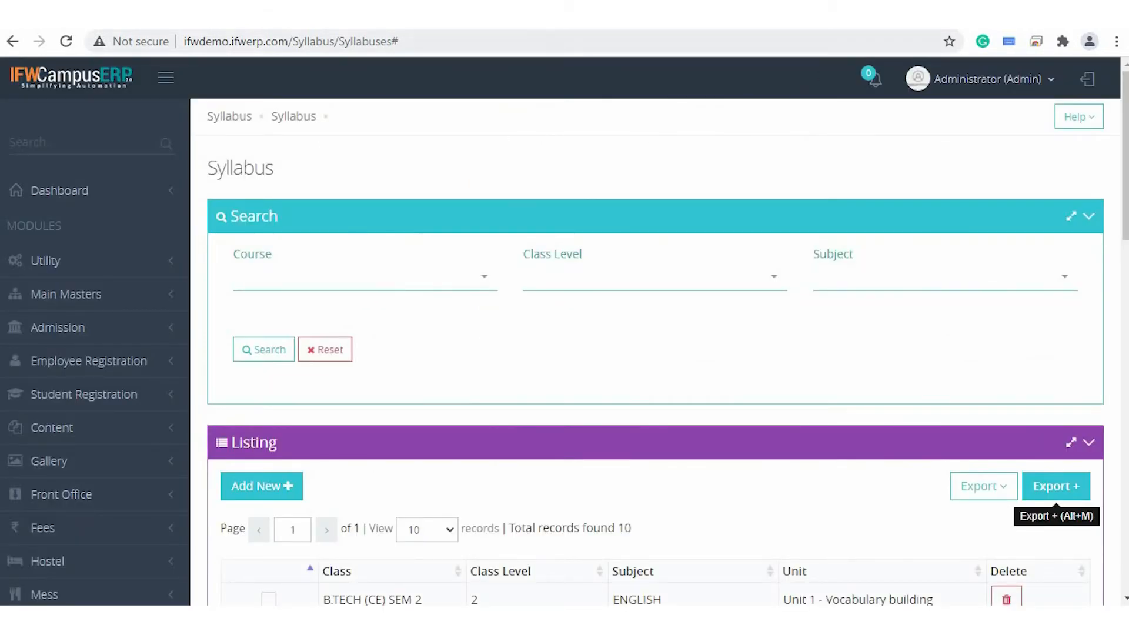
pyautogui.click(482, 15)
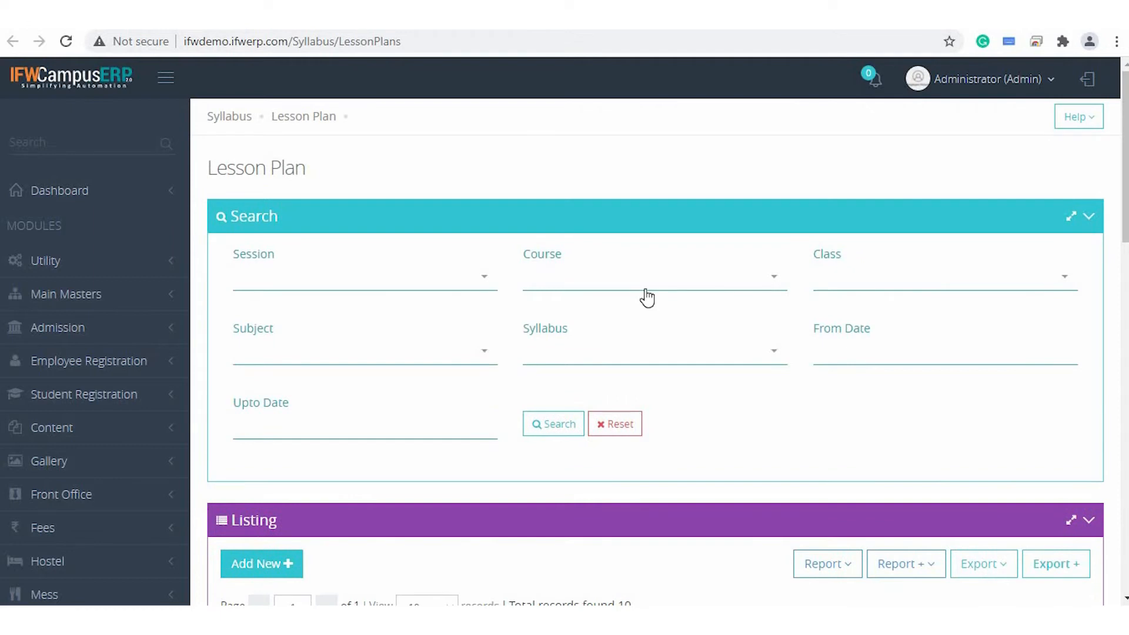
pyautogui.scroll(-7, 647, 297)
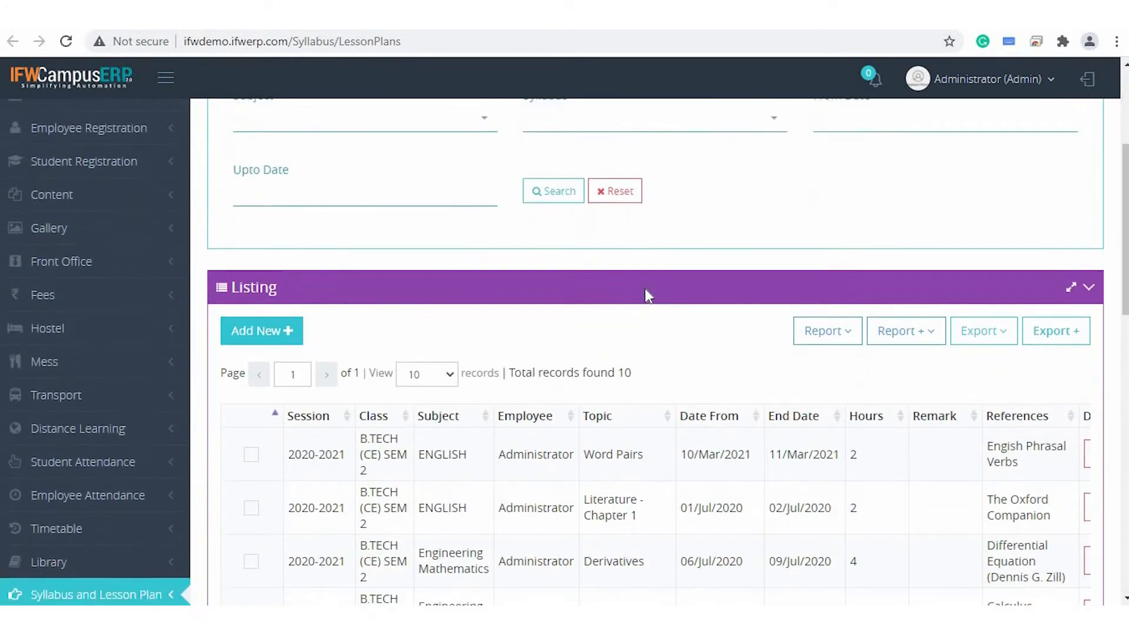
pyautogui.scroll(-1, 649, 295)
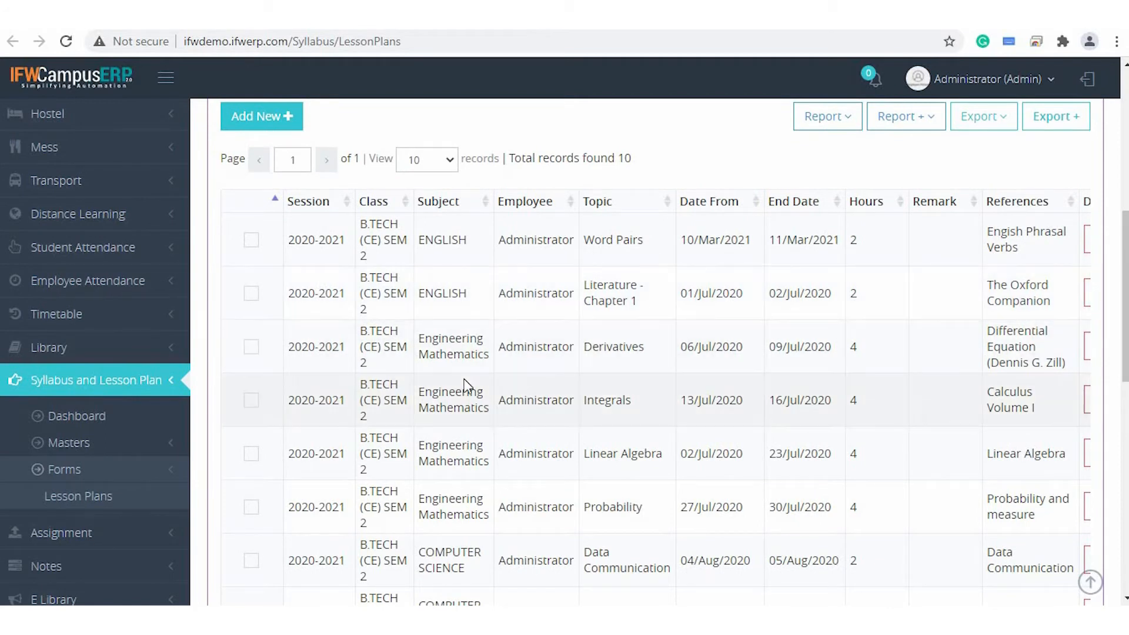
pyautogui.scroll(2, 272, 231)
pyautogui.click(272, 232)
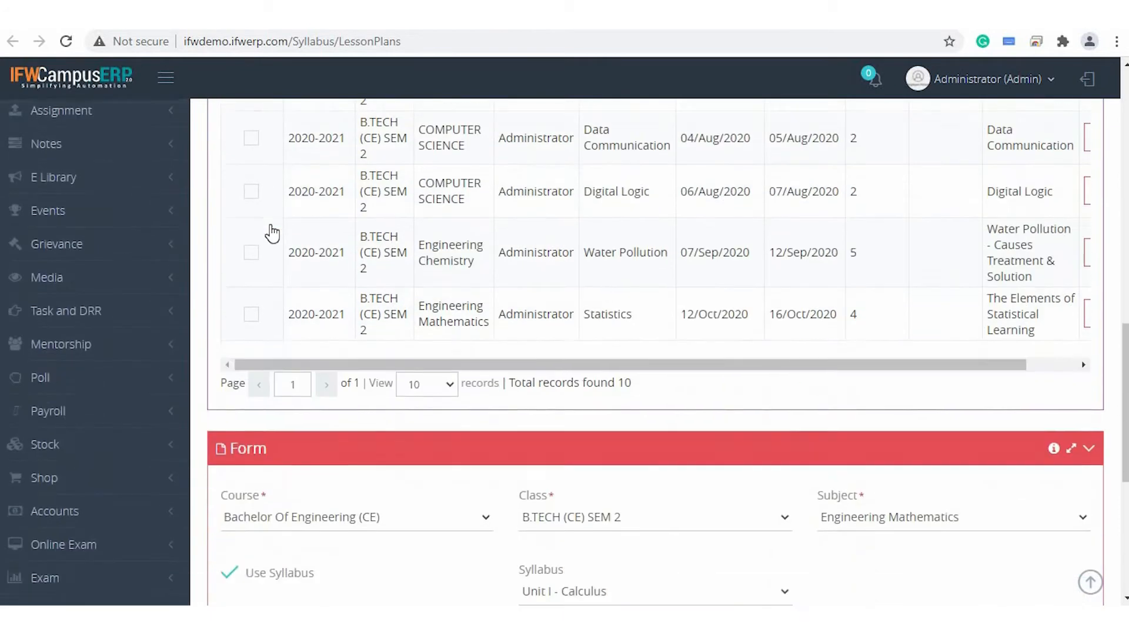
# - Set the lesson plan's course to Bachelor Of Engineering (CE), class to B.TECH (CE) SEM 2 and subject to Engineering Mathematics
pyautogui.click(378, 176)
pyautogui.click(353, 209)
pyautogui.click(619, 186)
pyautogui.click(630, 177)
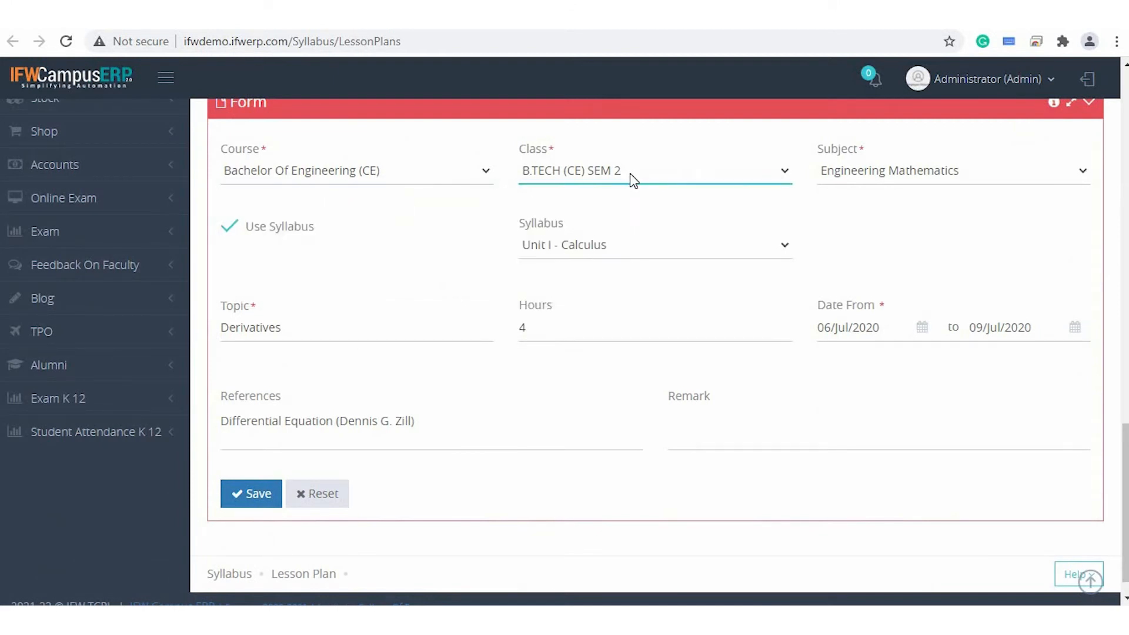
pyautogui.click(984, 175)
pyautogui.click(983, 175)
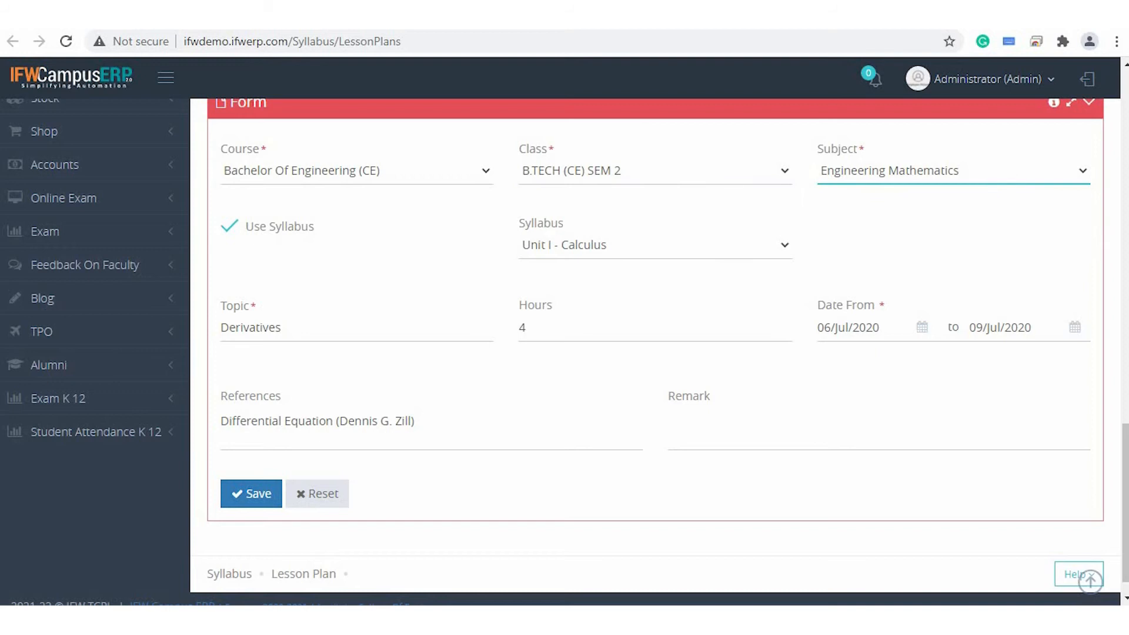
# - Choose Unit I - Calculus as the syllabus unit for the lesson plan
pyautogui.click(678, 252)
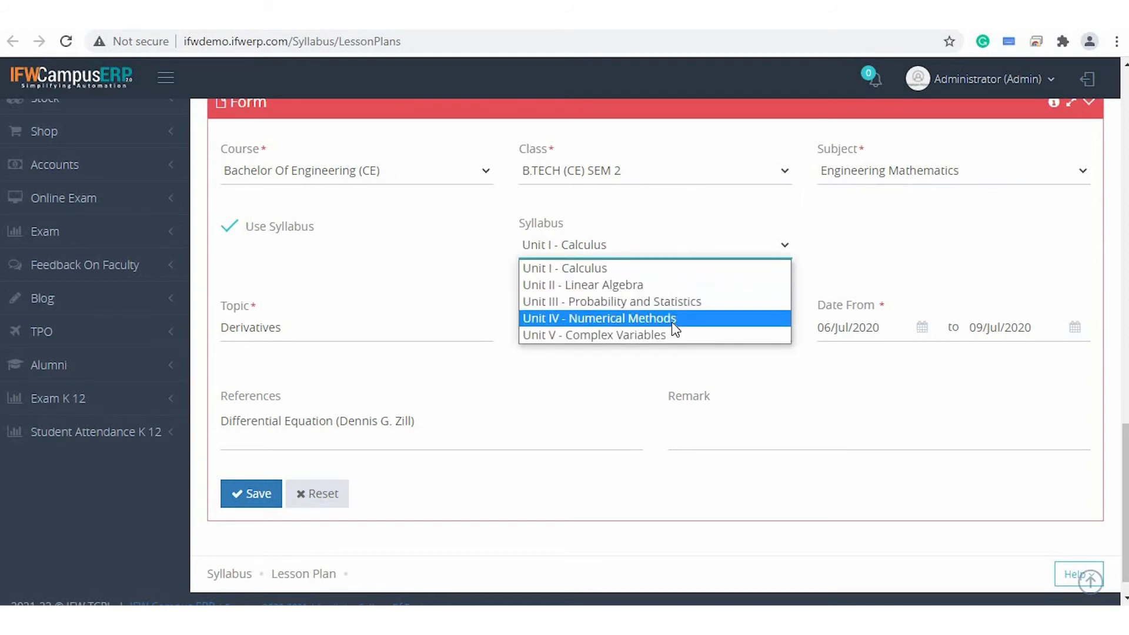
pyautogui.click(582, 268)
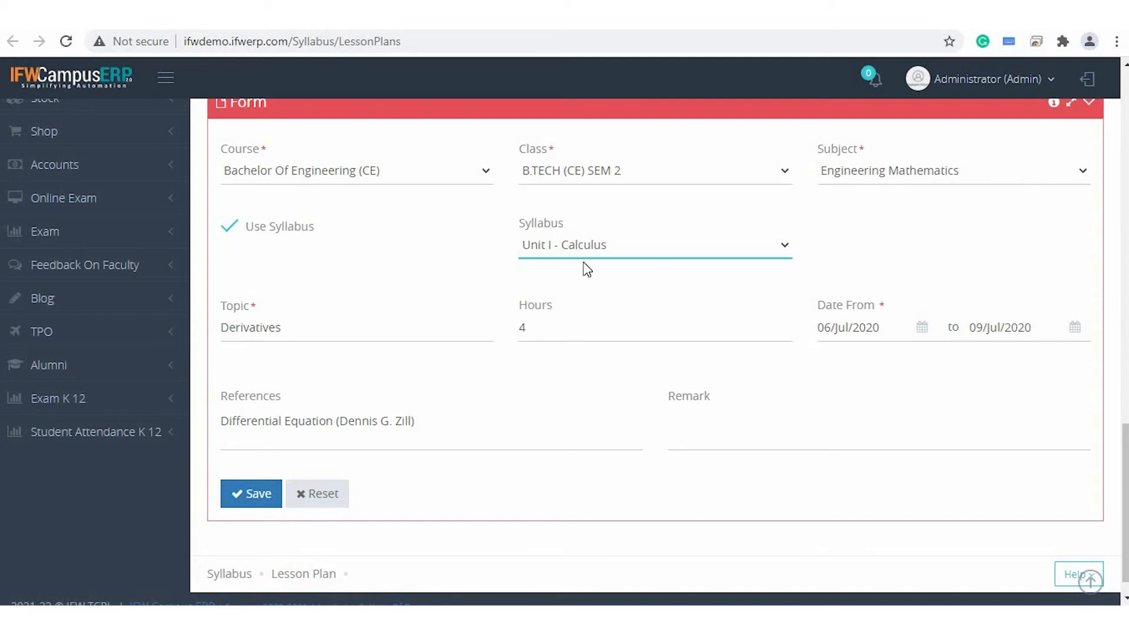
pyautogui.click(575, 246)
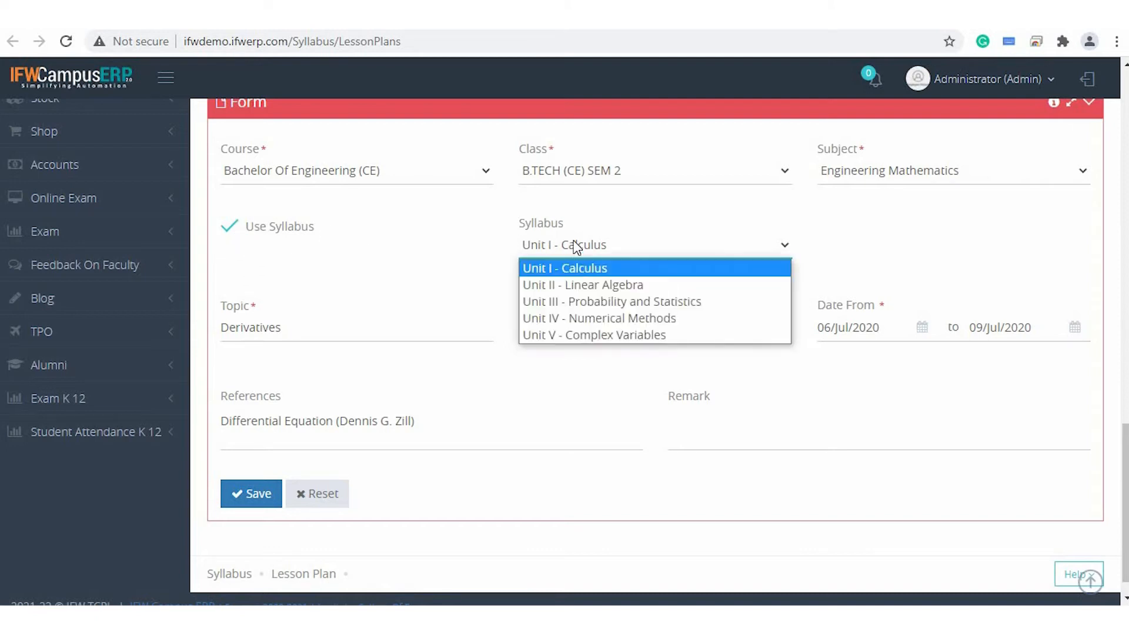
pyautogui.click(594, 269)
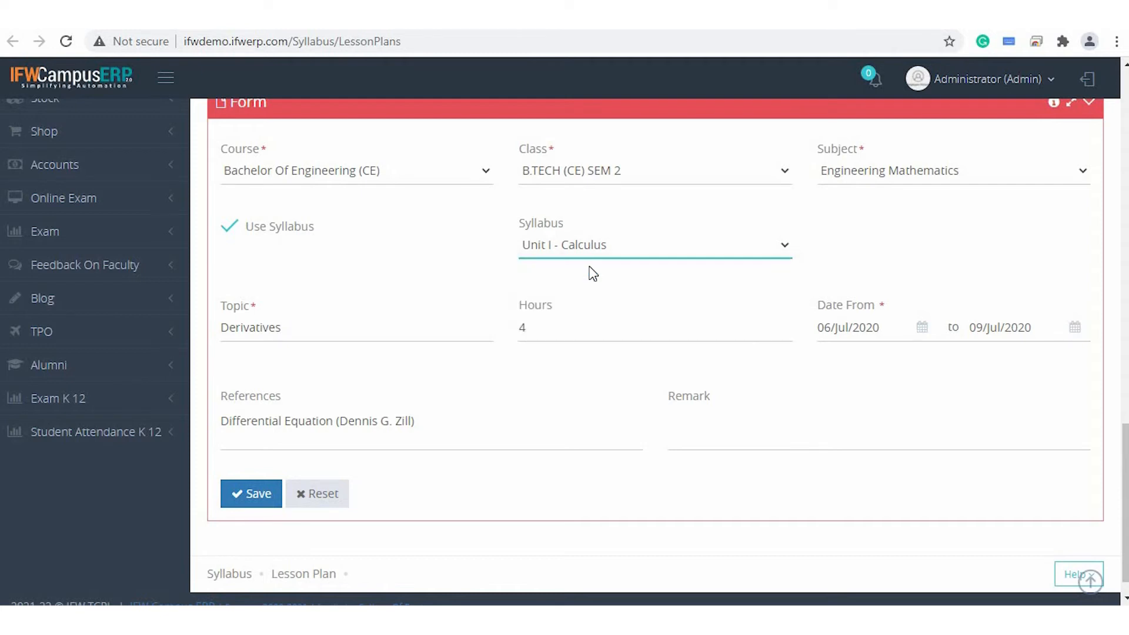
# - Go through the topic Derivatives, the 4 hours and the references of the lesson plan, and save it
pyautogui.click(322, 330)
pyautogui.click(587, 326)
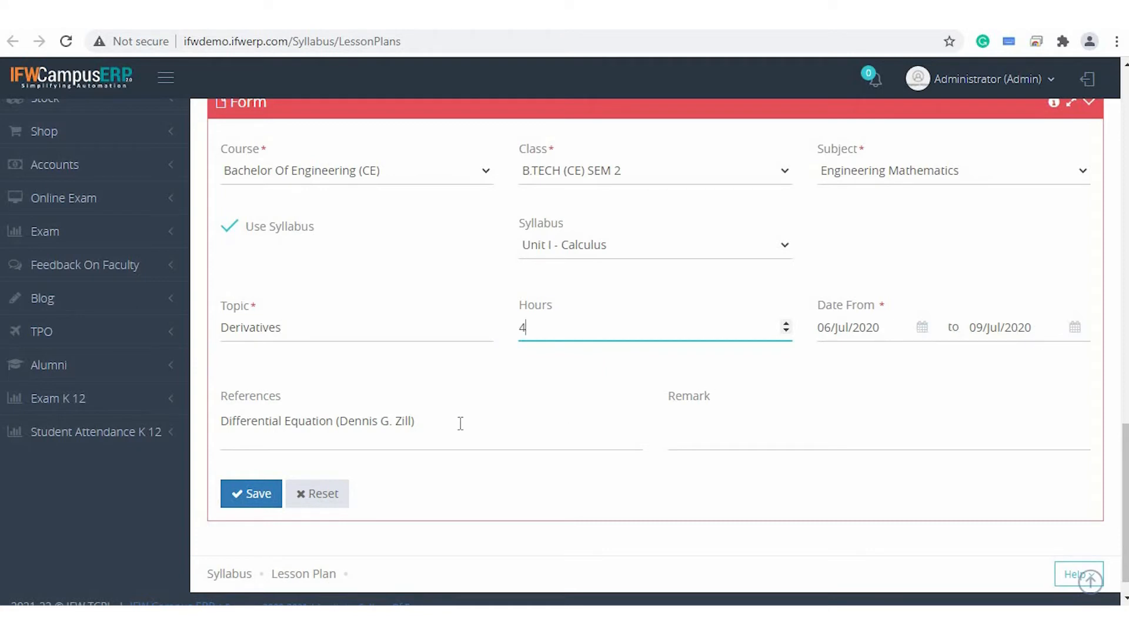
pyautogui.click(514, 429)
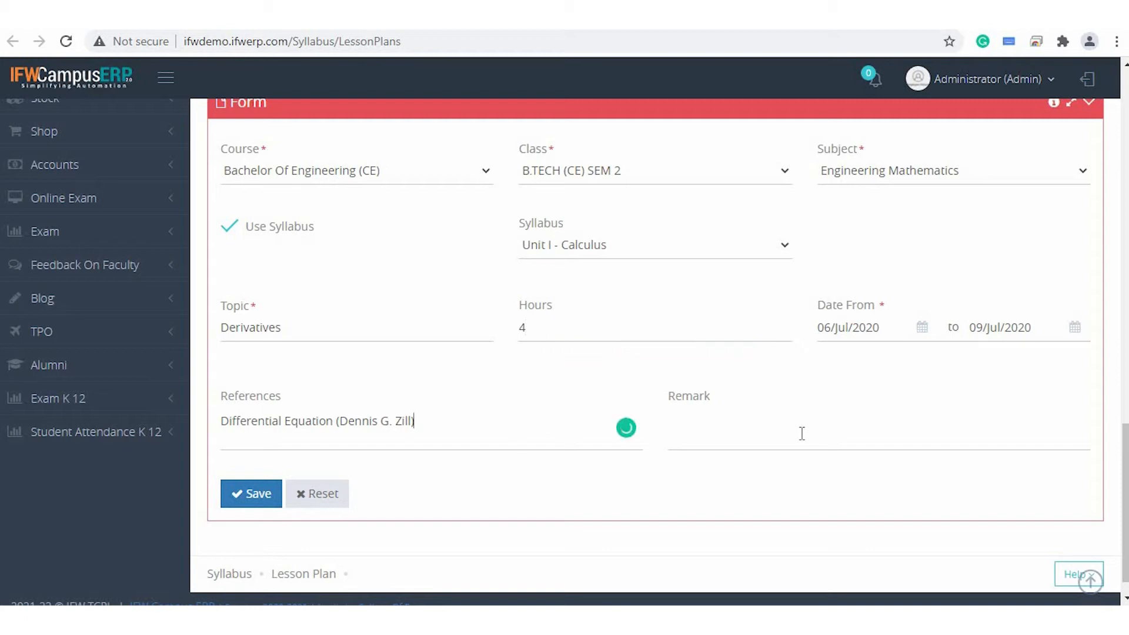
pyautogui.click(254, 499)
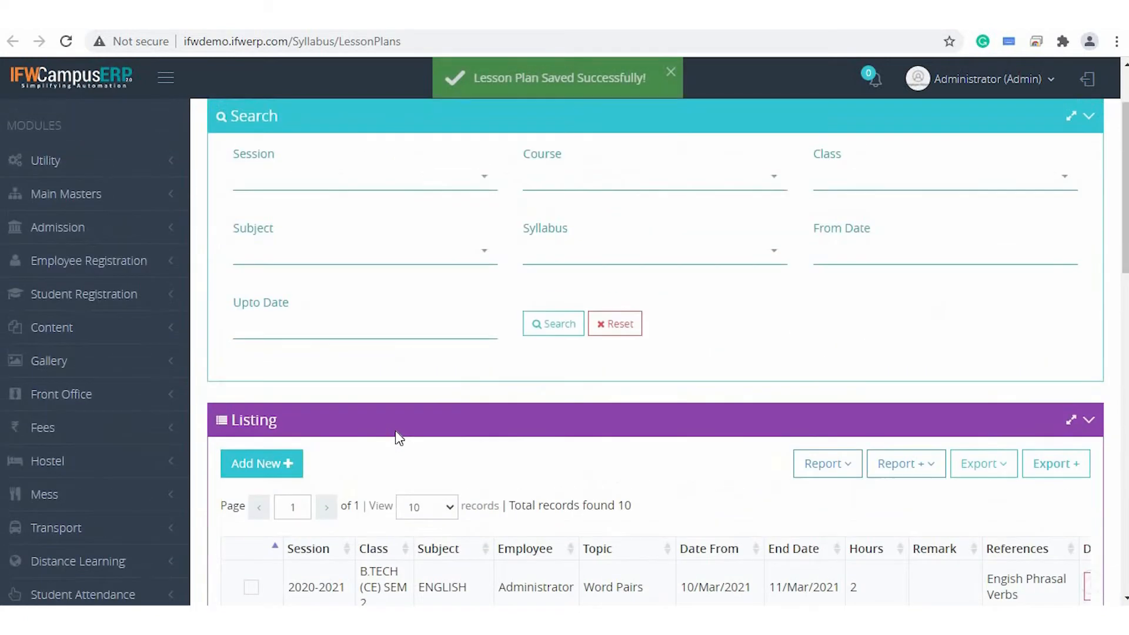
# - Start another lesson plan for Bachelor Of Engineering (CE), class B.TECH (CE) SEM 2 and subject ENGLISH
pyautogui.scroll(-1, 452, 290)
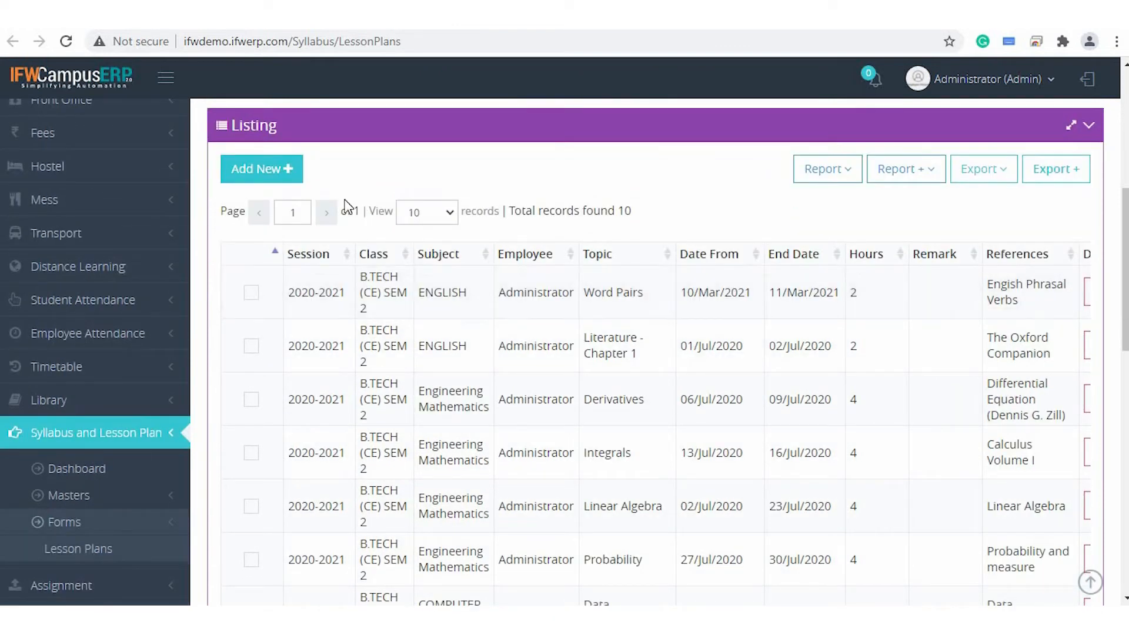
pyautogui.click(274, 175)
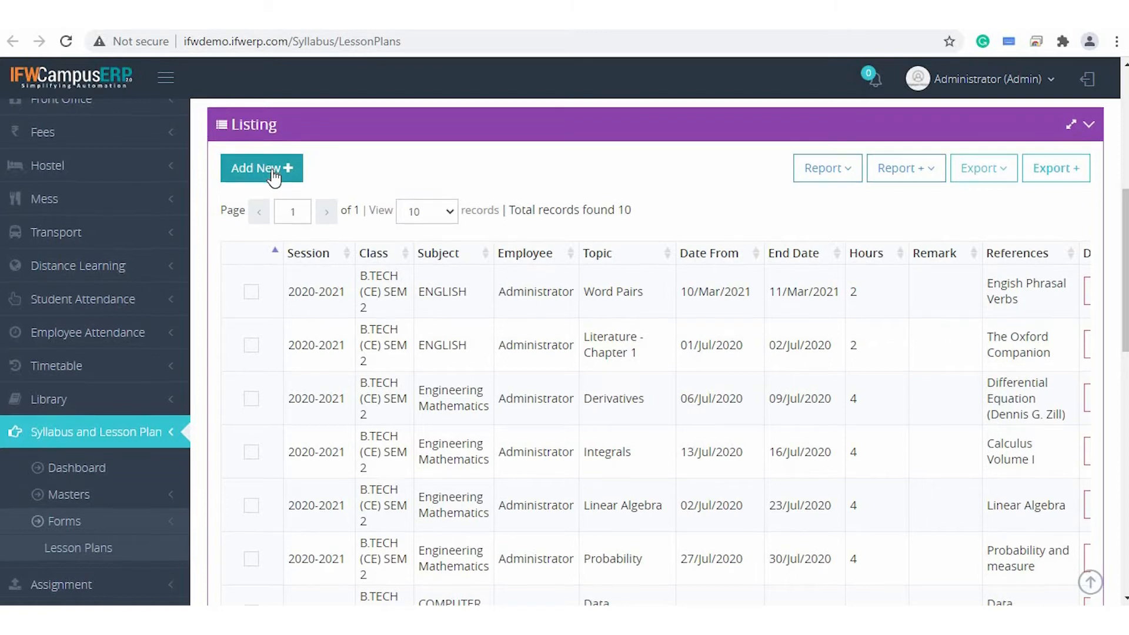
pyautogui.click(374, 227)
pyautogui.click(375, 226)
pyautogui.click(703, 231)
pyautogui.click(713, 231)
pyautogui.click(975, 222)
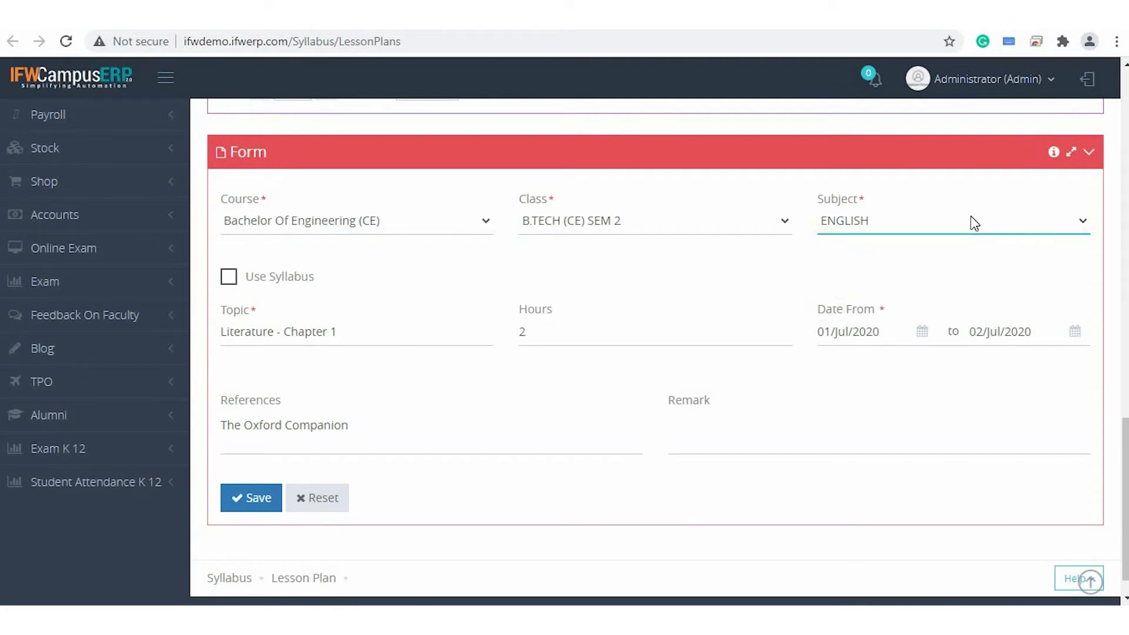
# - Complete the English lesson plan with topic Literature - Chapter 1, 2 hours and reference The Oxford Companion, without a remark, and save it
pyautogui.scroll(-1, 390, 298)
pyautogui.click(397, 312)
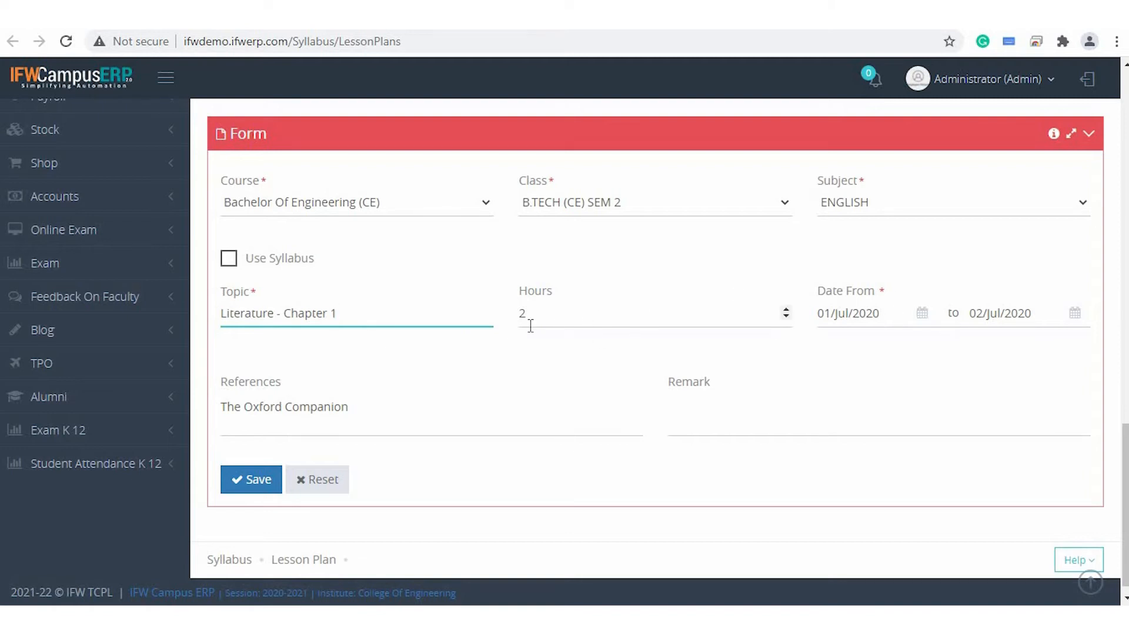
pyautogui.click(406, 403)
pyautogui.click(779, 407)
pyautogui.click(252, 486)
# - Export the lesson plan listing in print format and look through the full report
pyautogui.scroll(1, 533, 478)
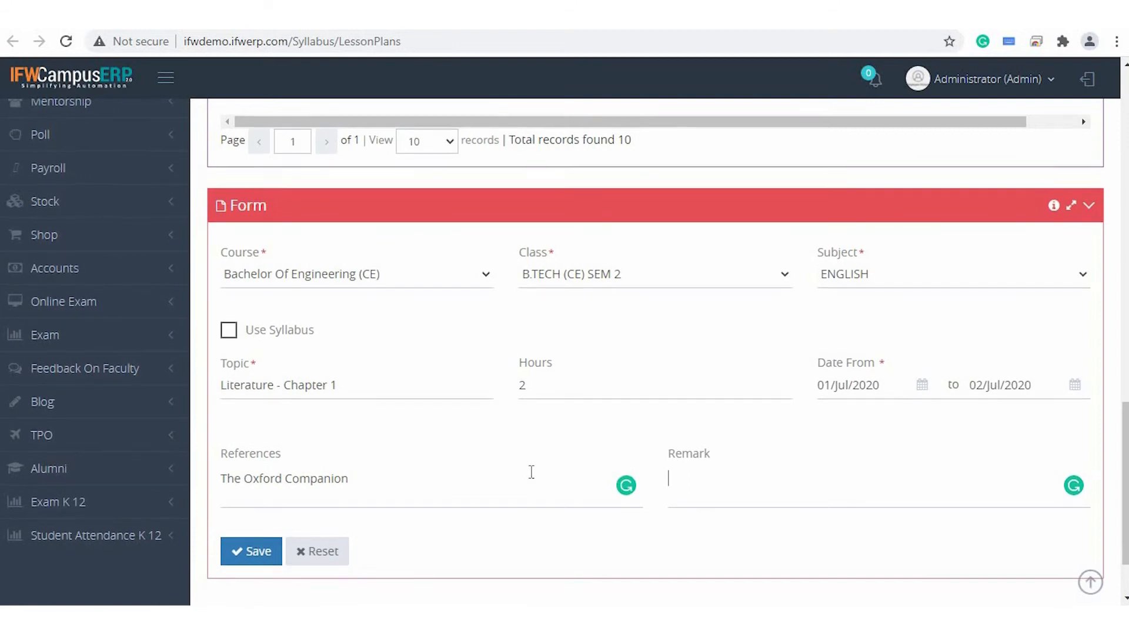
pyautogui.scroll(8, 533, 477)
pyautogui.scroll(5, 533, 476)
pyautogui.scroll(-2, 532, 477)
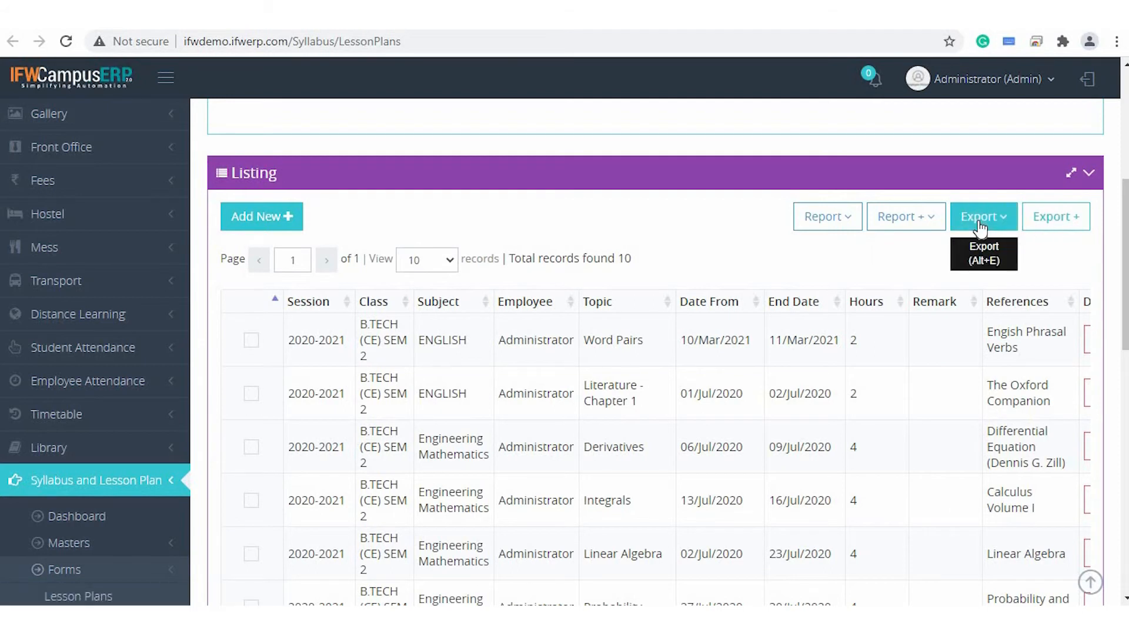
pyautogui.click(984, 219)
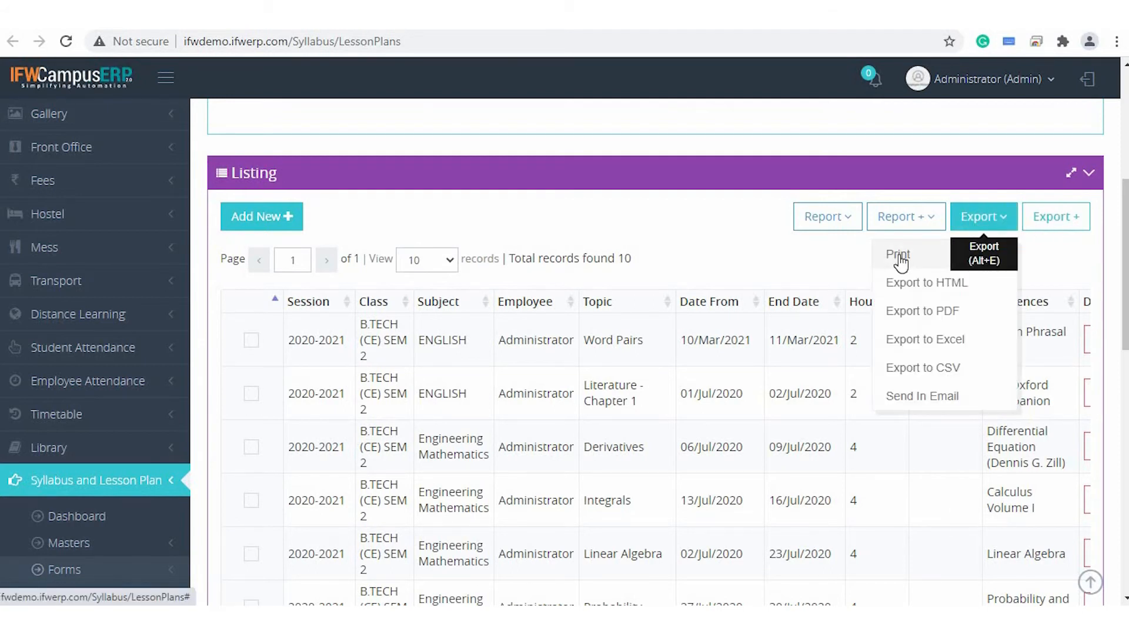
pyautogui.click(898, 255)
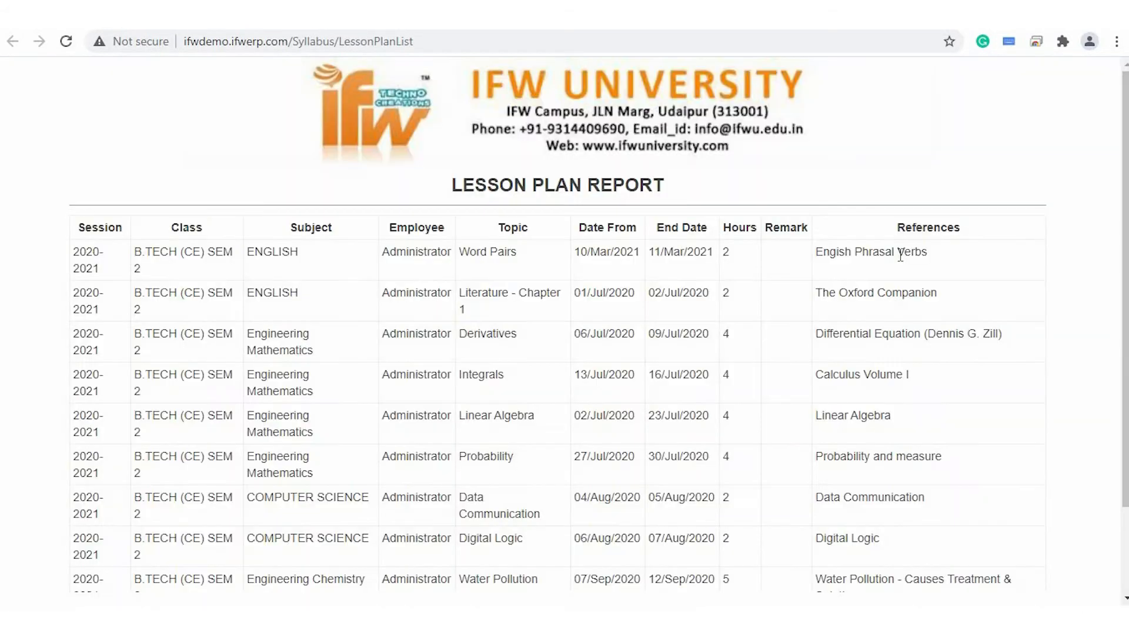
pyautogui.scroll(-2, 697, 493)
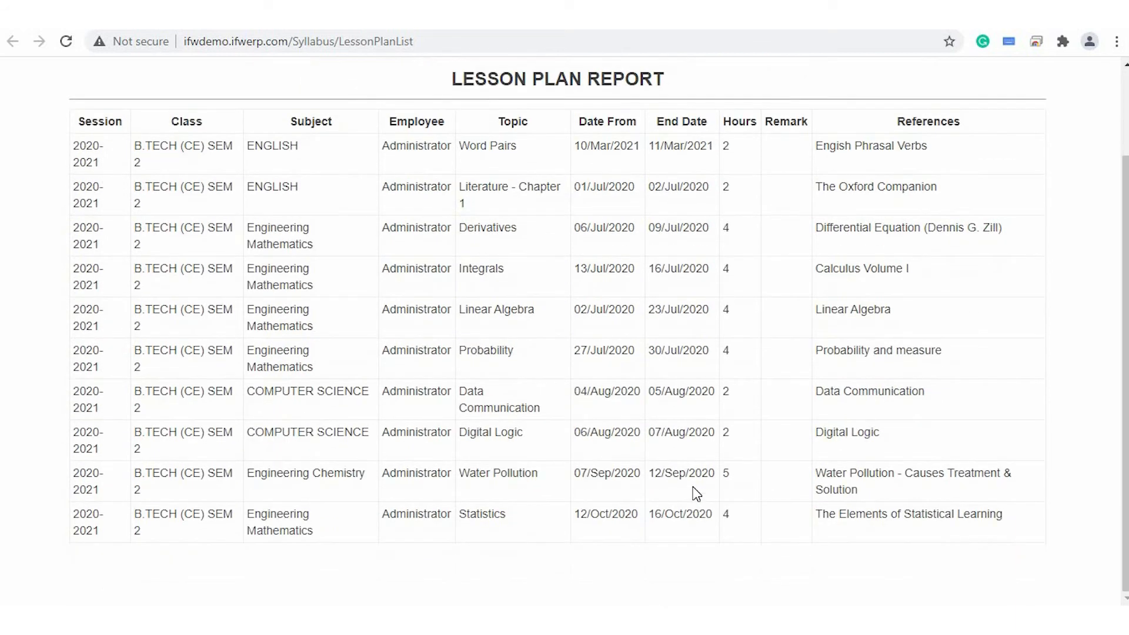
pyautogui.scroll(2, 697, 493)
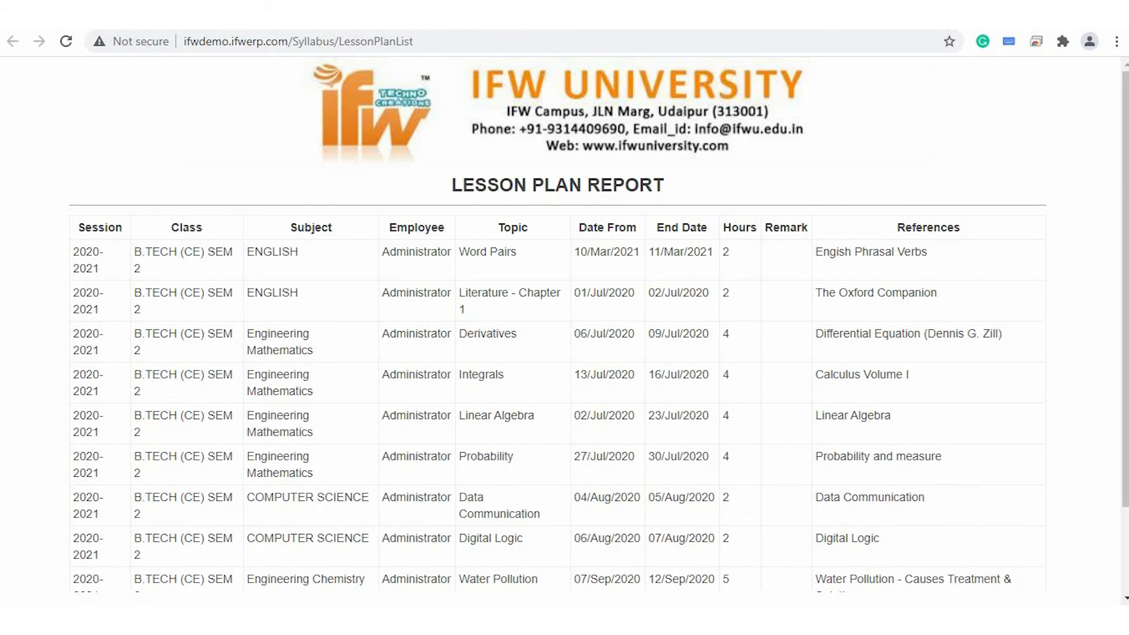
pyautogui.scroll(-3, 736, 416)
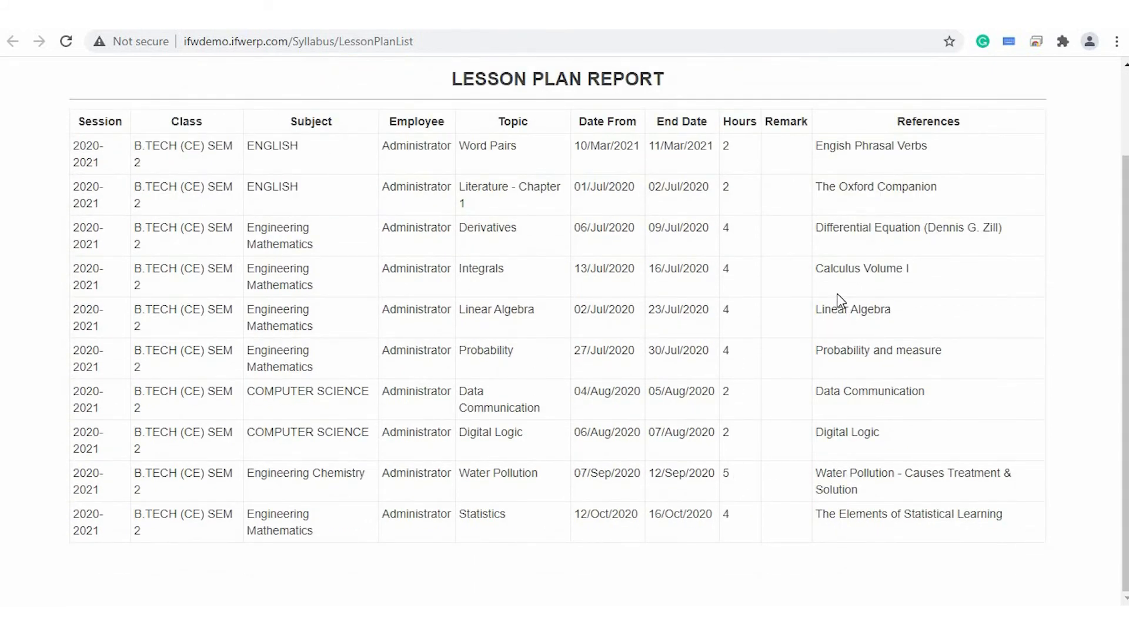
pyautogui.scroll(3, 838, 299)
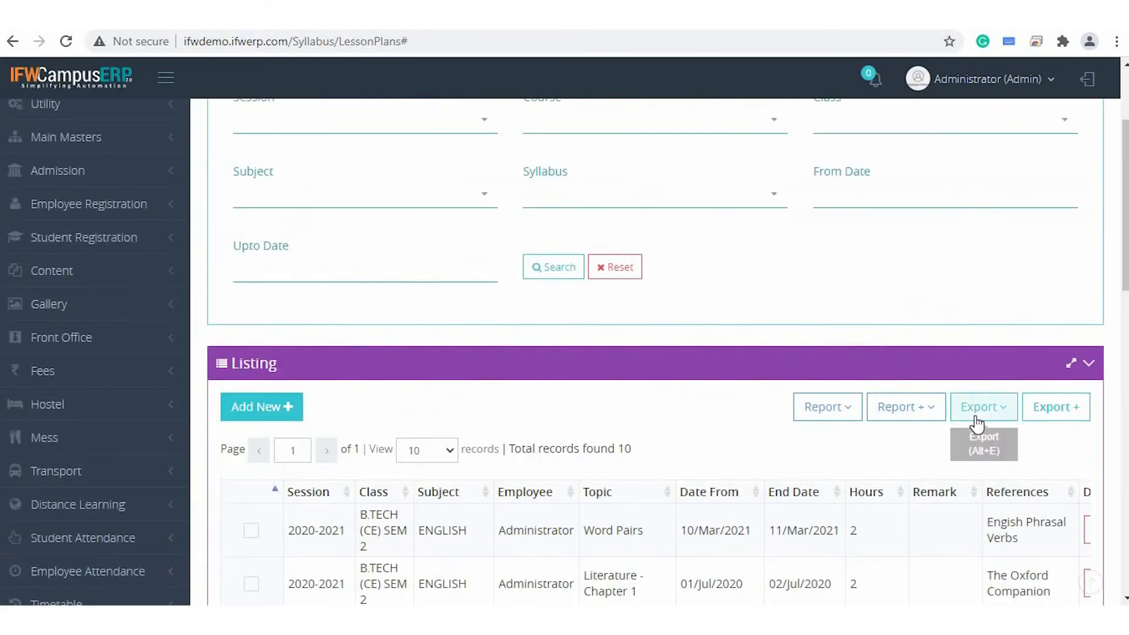
# - Start a customised lesson plan export with the columns Class, Employee, Subject, Topic, Date From, End Date, Hours and References
pyautogui.scroll(-2, 988, 422)
pyautogui.click(1066, 296)
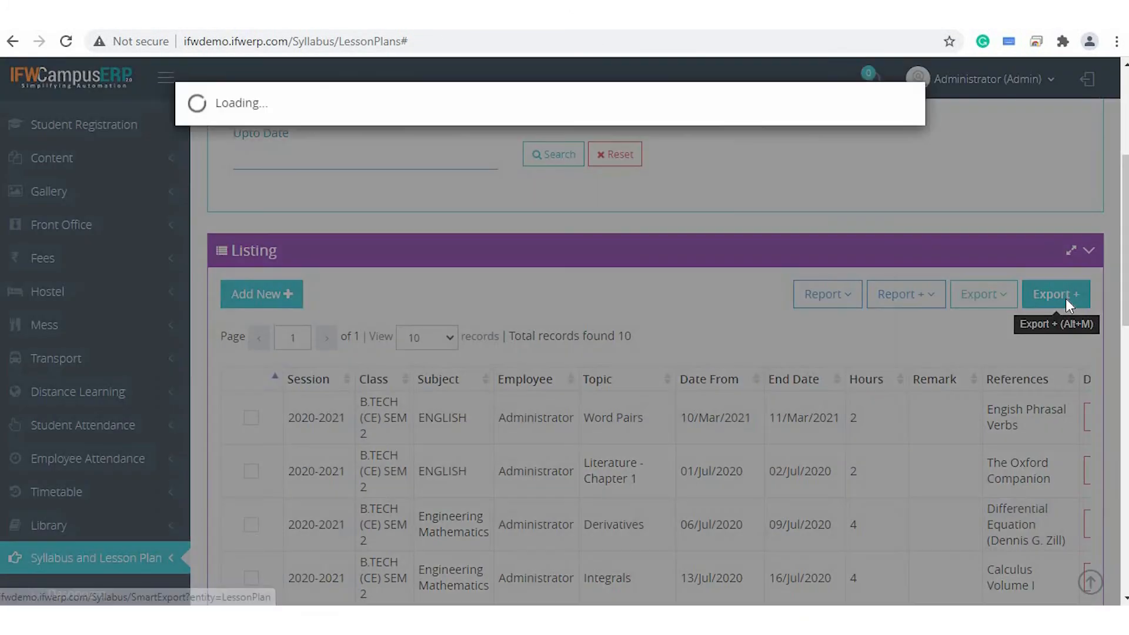
pyautogui.scroll(-1, 241, 428)
pyautogui.scroll(1, 240, 428)
pyautogui.doubleClick(244, 294)
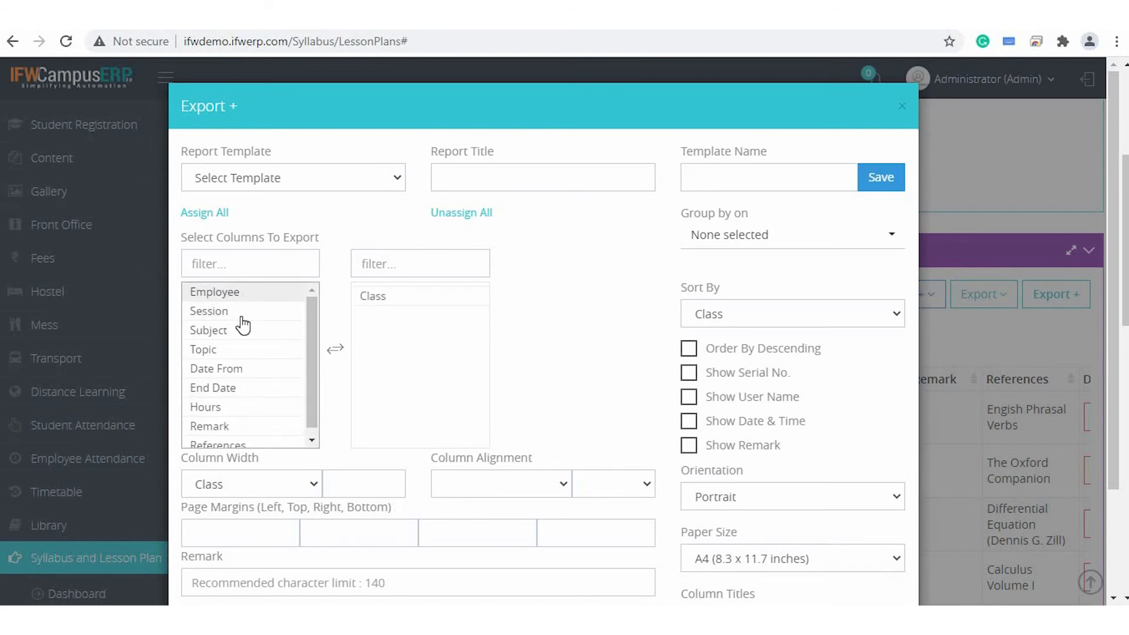
pyautogui.doubleClick(244, 296)
pyautogui.doubleClick(240, 315)
pyautogui.doubleClick(242, 313)
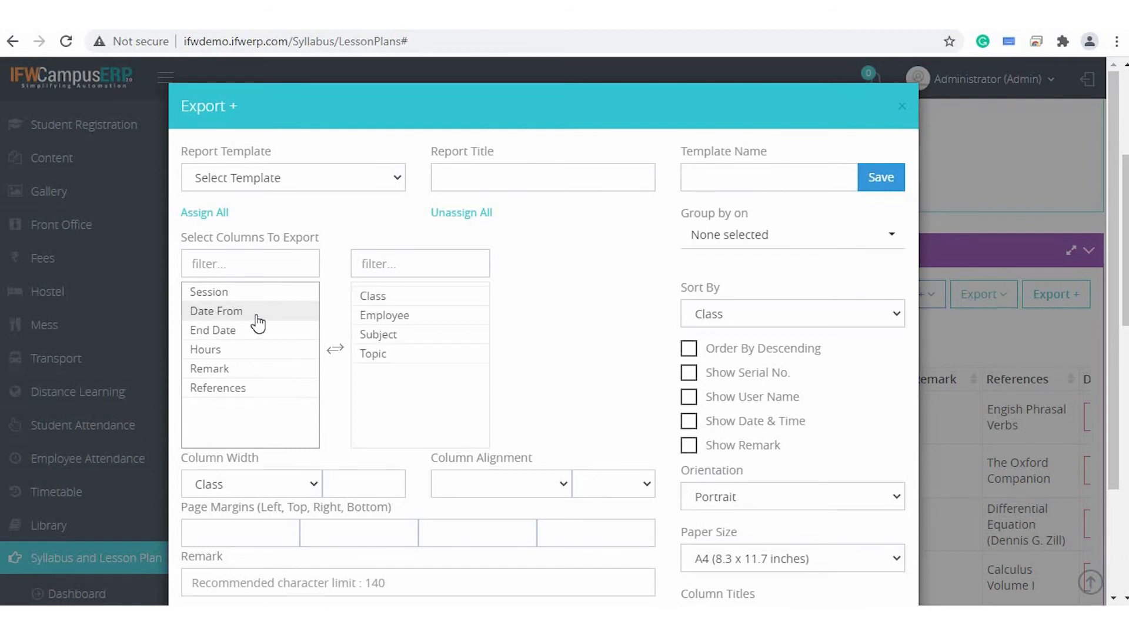
pyautogui.doubleClick(250, 312)
# - Show serial numbers in the report, use Portrait orientation, and select Employee as the column for alignment
pyautogui.click(689, 372)
pyautogui.scroll(-2, 730, 377)
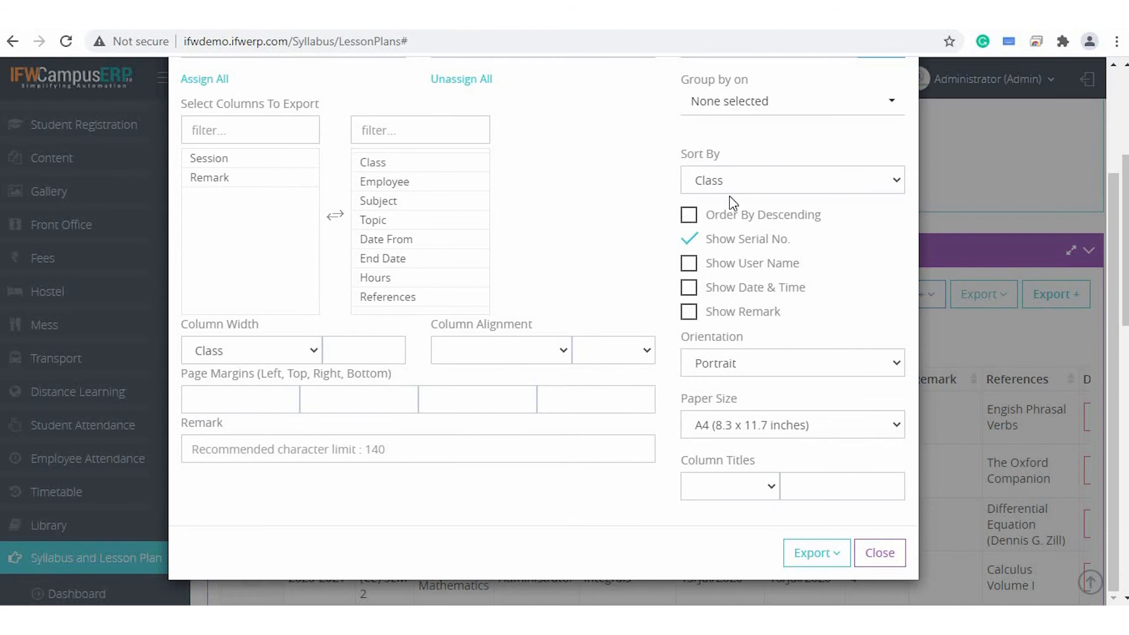
pyautogui.click(723, 358)
pyautogui.click(723, 358)
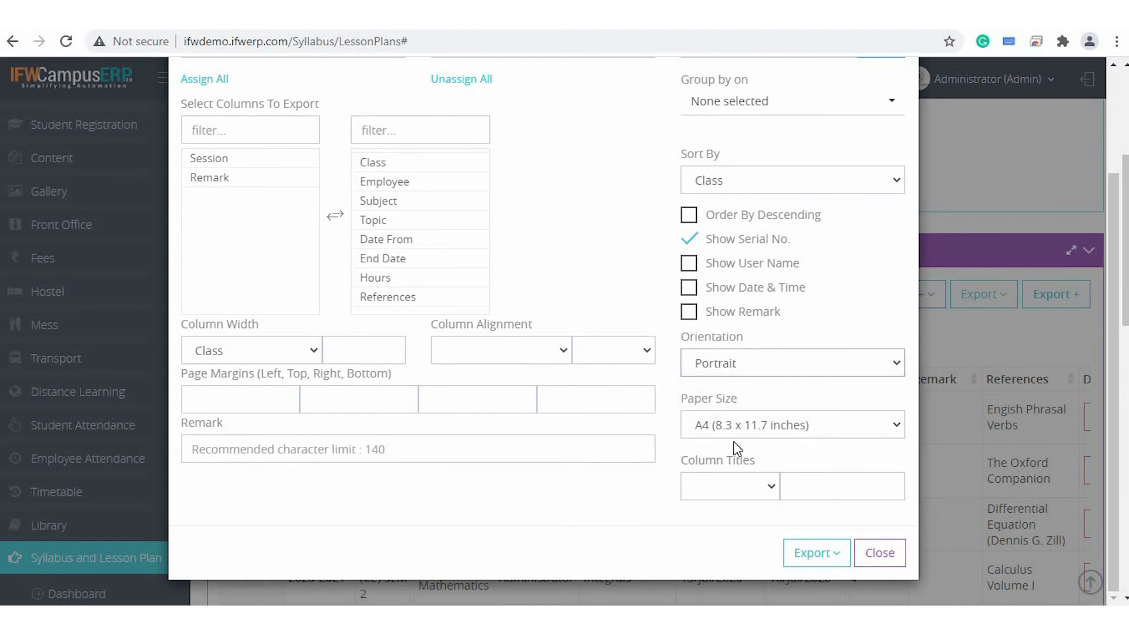
pyautogui.click(563, 356)
pyautogui.click(521, 404)
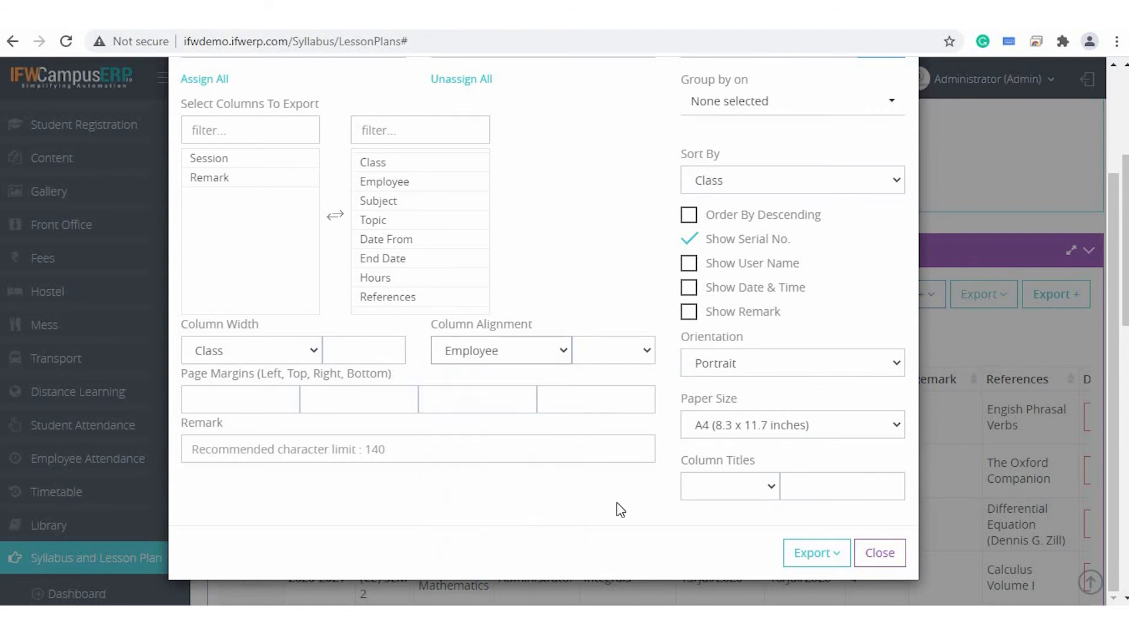
# - Export the customised lesson plan report in print format and return to the Lesson Plan page
pyautogui.click(820, 553)
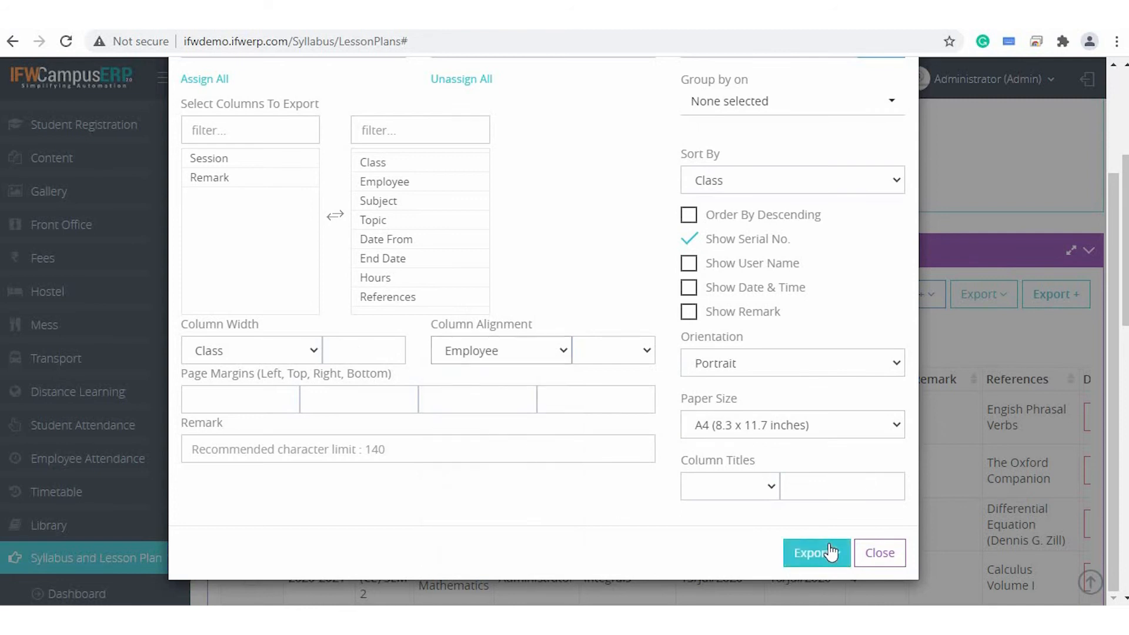
pyautogui.scroll(-3, 817, 547)
pyautogui.click(801, 448)
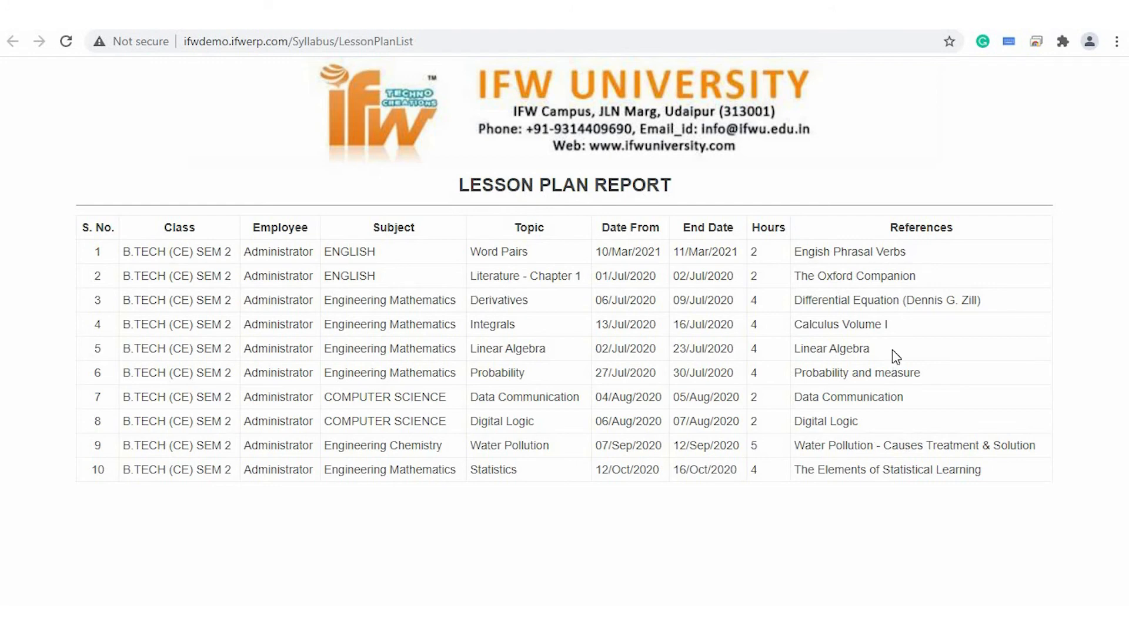
pyautogui.click(414, 17)
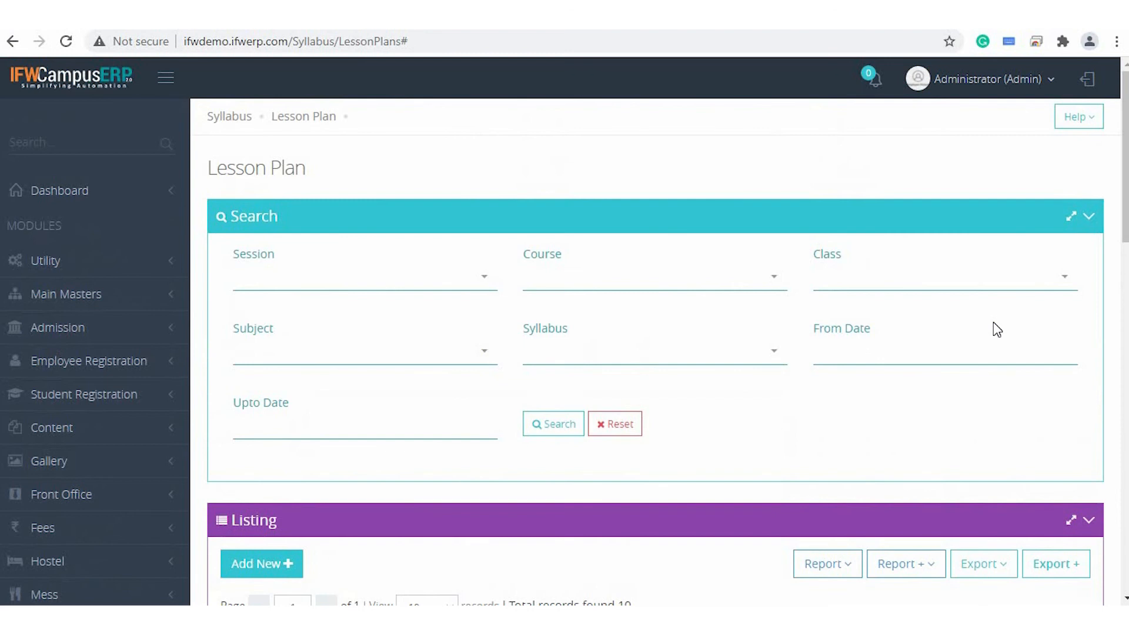
# - Start a Teacher Lesson Plan Report from the lesson plan listing and expand its report format options
pyautogui.scroll(-4, 994, 322)
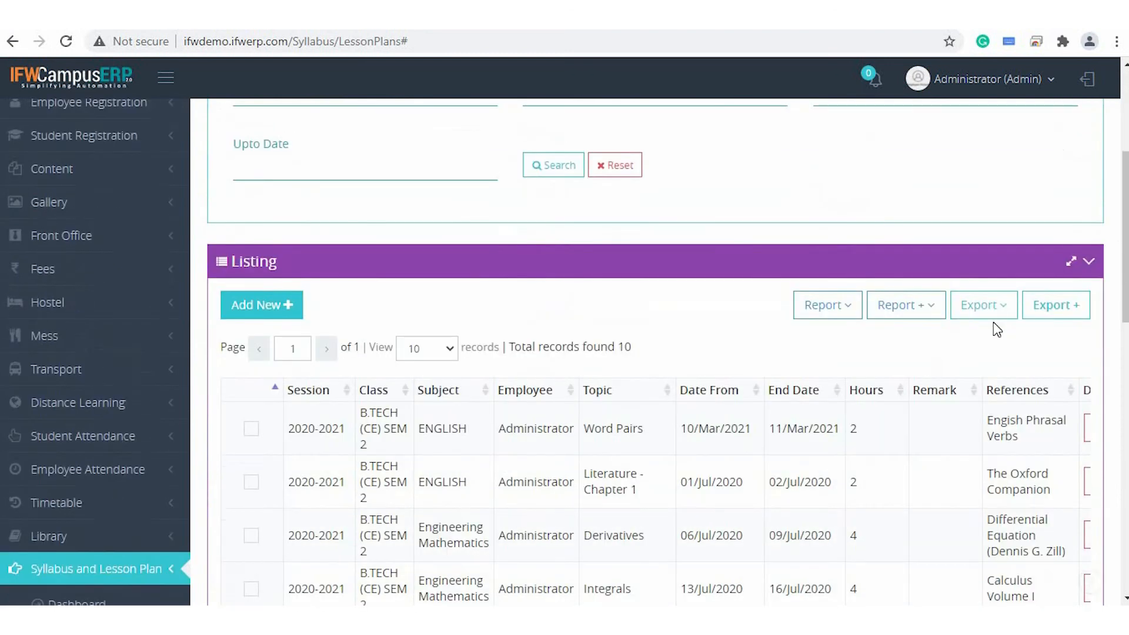
pyautogui.click(914, 317)
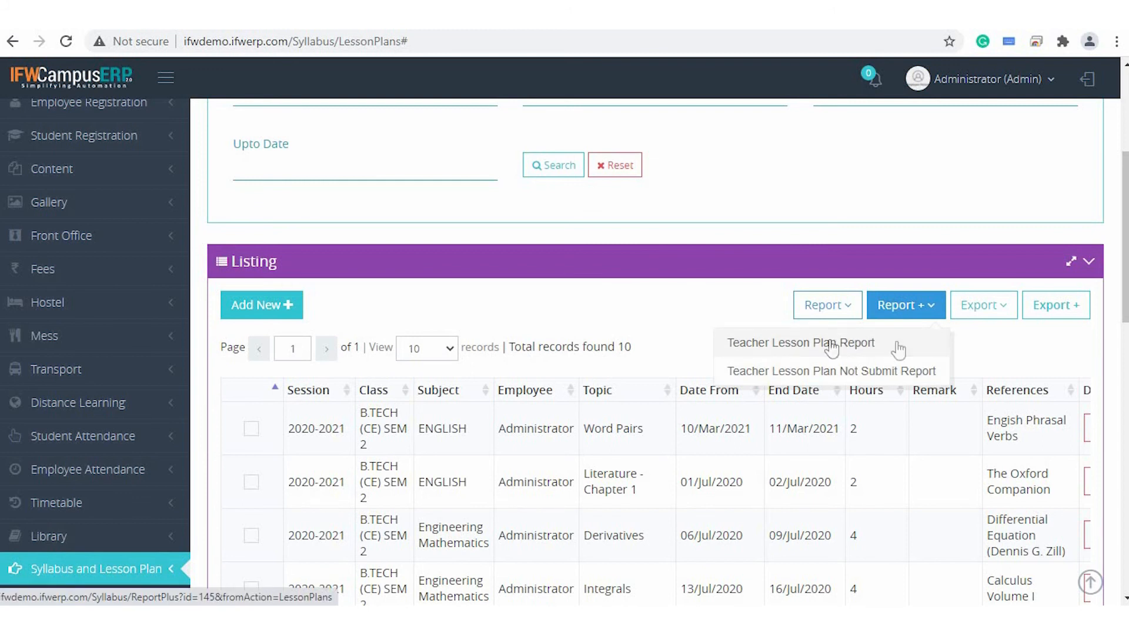
pyautogui.click(870, 344)
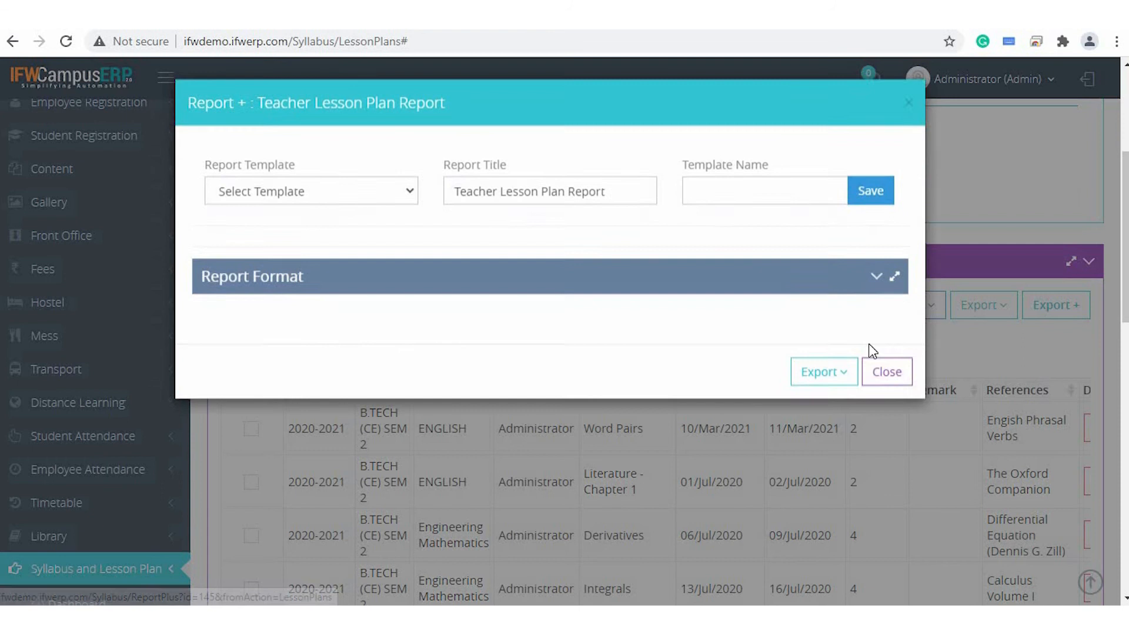
pyautogui.click(875, 283)
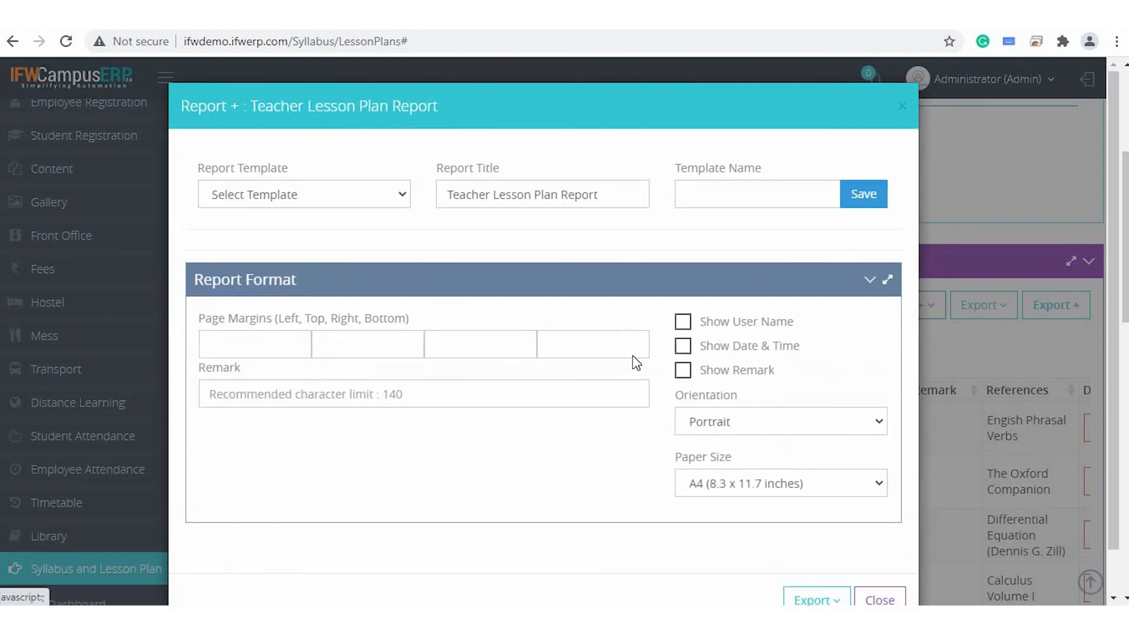
# - Export the Teacher Lesson Plan Report in print format and return to the Lesson Plan page
pyautogui.scroll(-1, 767, 394)
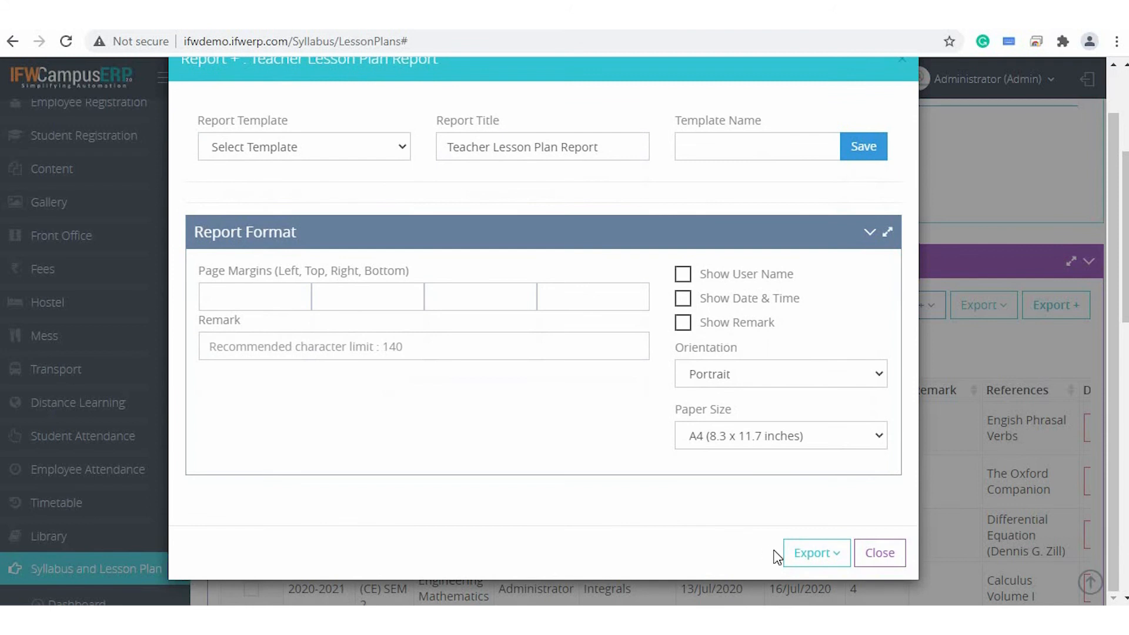
pyautogui.click(839, 564)
pyautogui.scroll(-3, 838, 565)
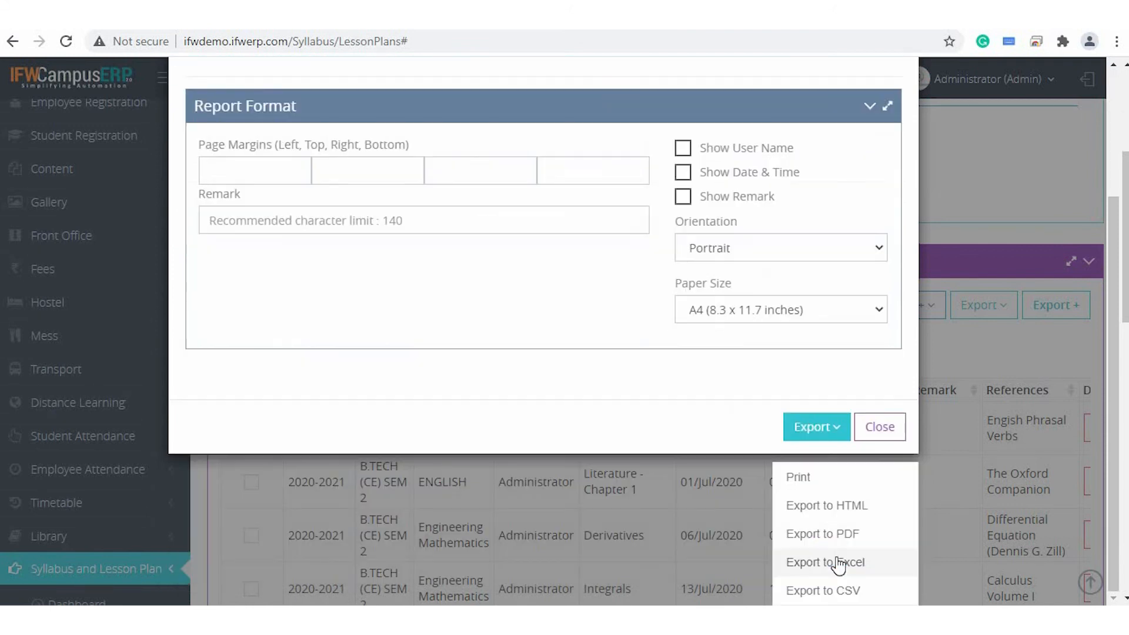
pyautogui.click(794, 477)
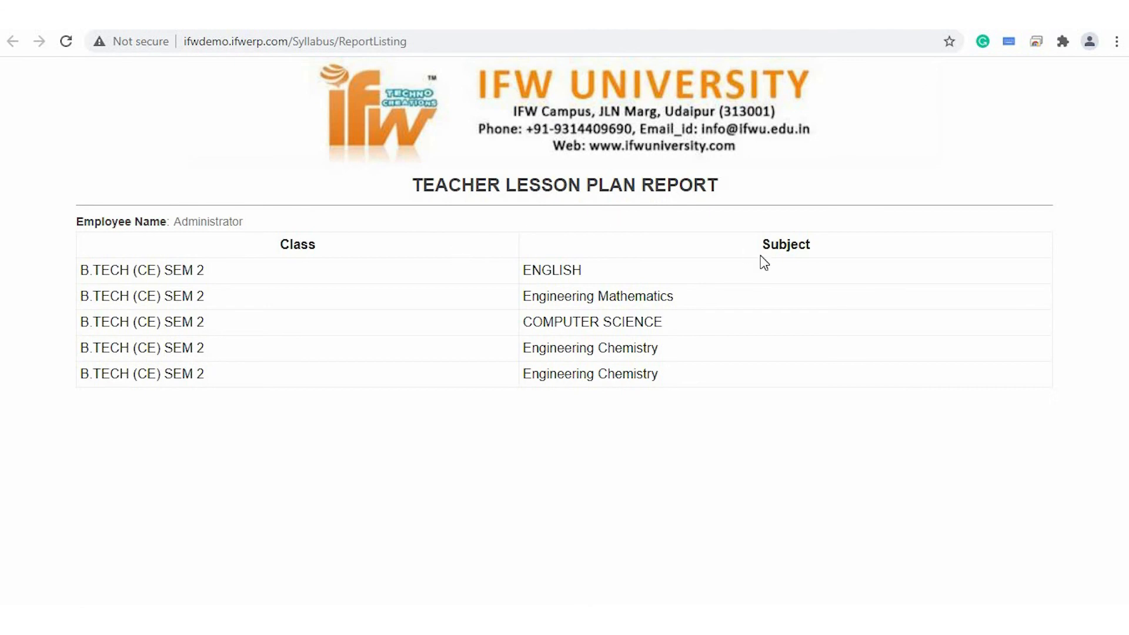
pyautogui.hotkey('ctrl', 'w')
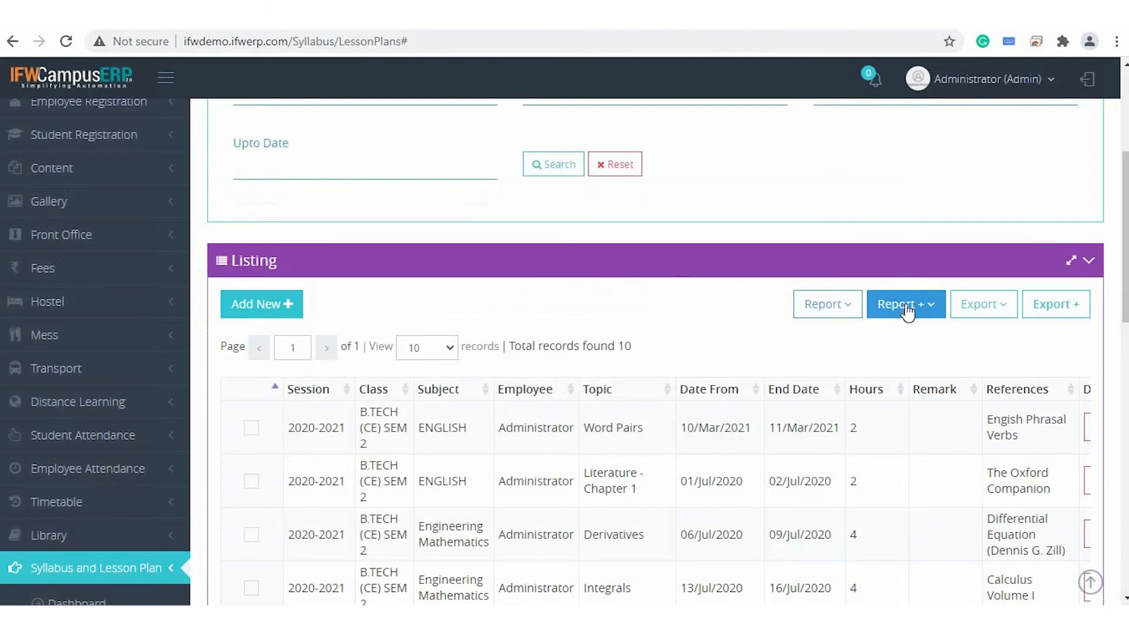
# - Generate the Teacher Lesson Plan Not Submit Report and export it in print format
pyautogui.click(906, 307)
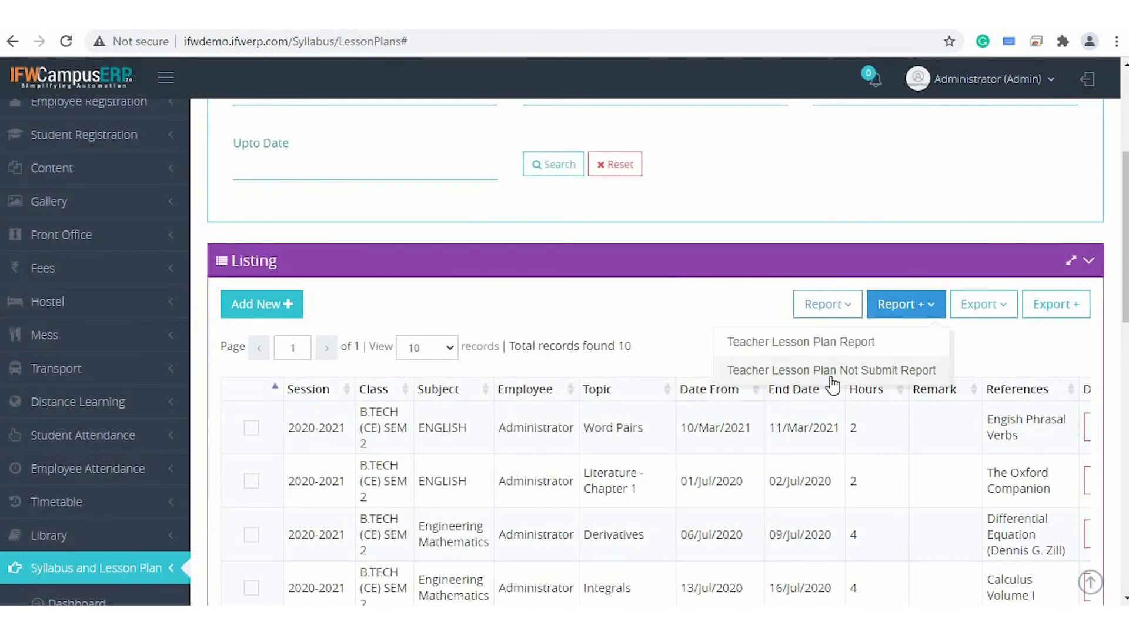
pyautogui.click(928, 372)
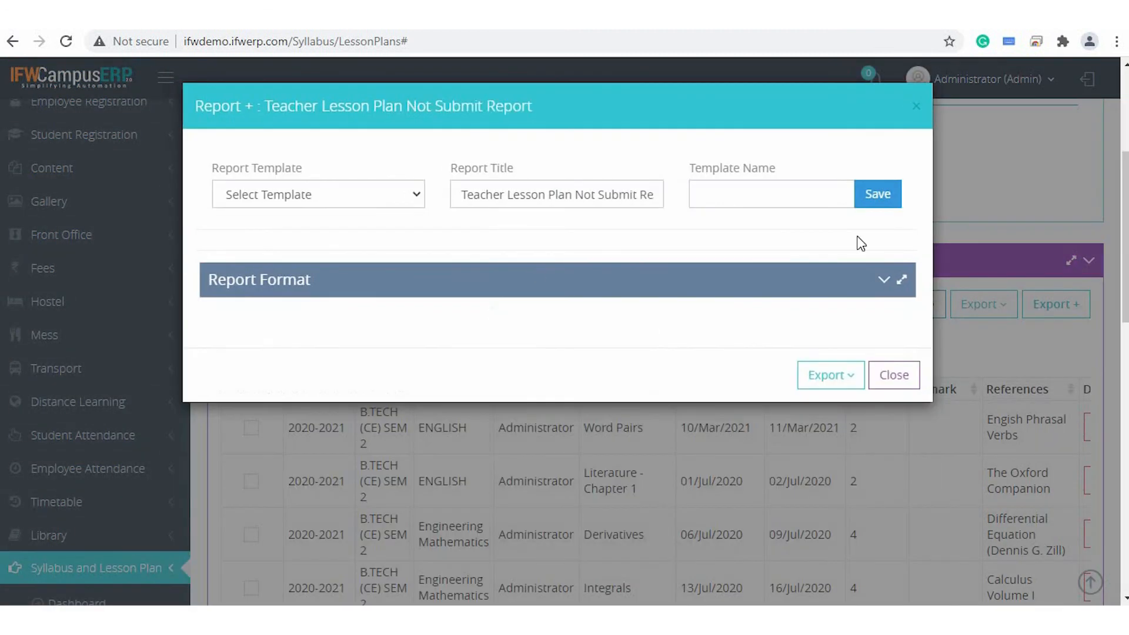
pyautogui.click(816, 382)
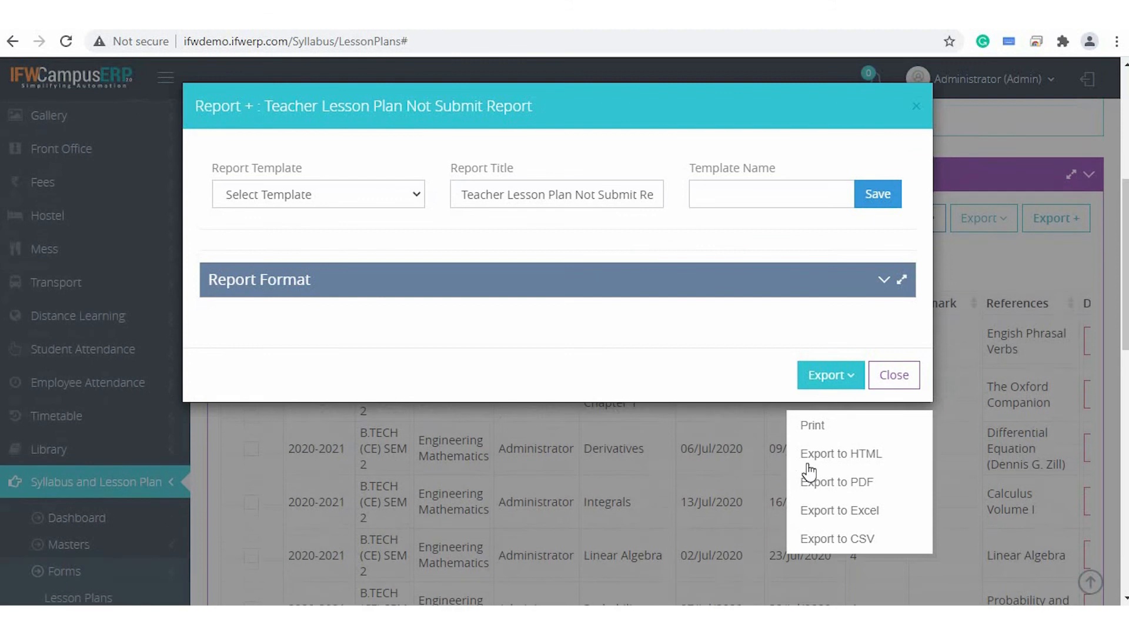
pyautogui.click(813, 426)
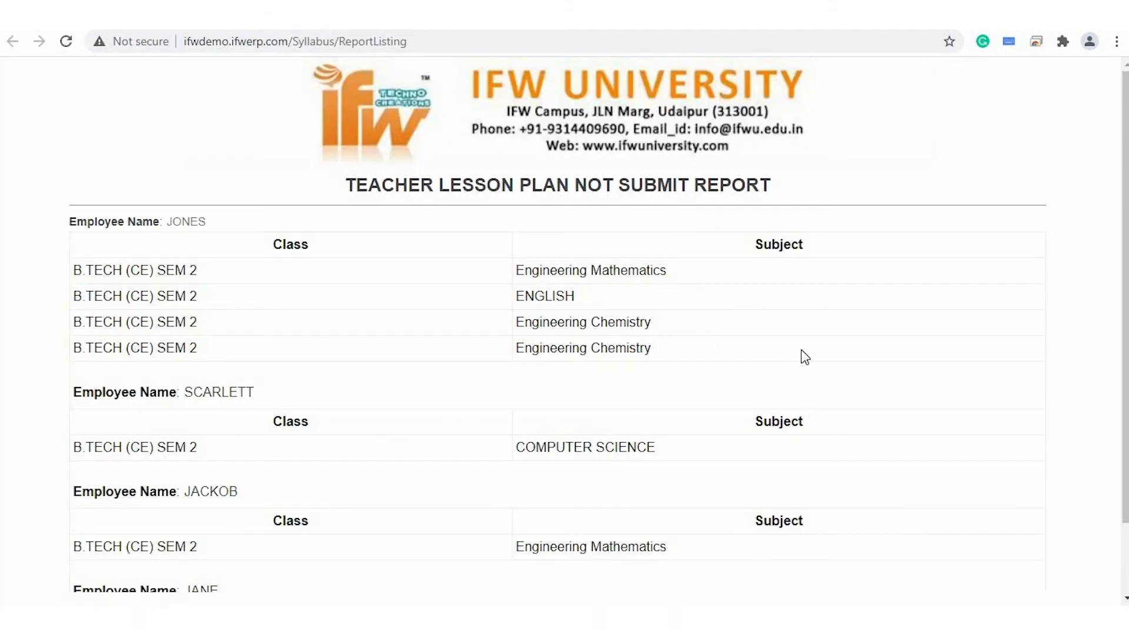
# - Look through the classes and subjects listed per employee in the printed report, and close it with its report dialog
pyautogui.scroll(-2, 805, 357)
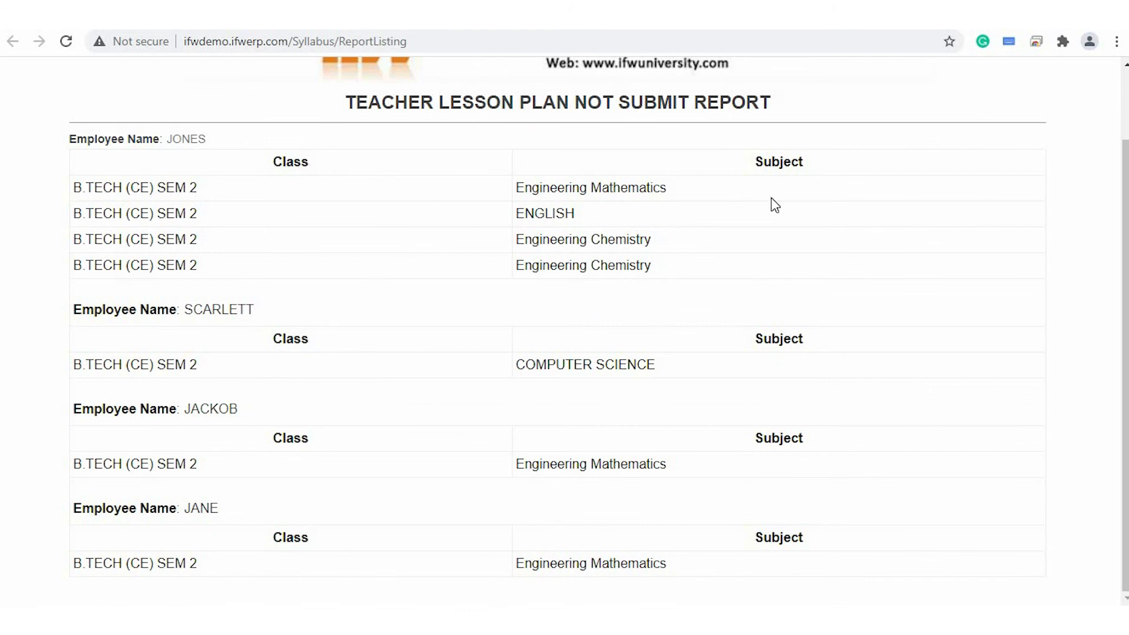
pyautogui.scroll(2, 760, 343)
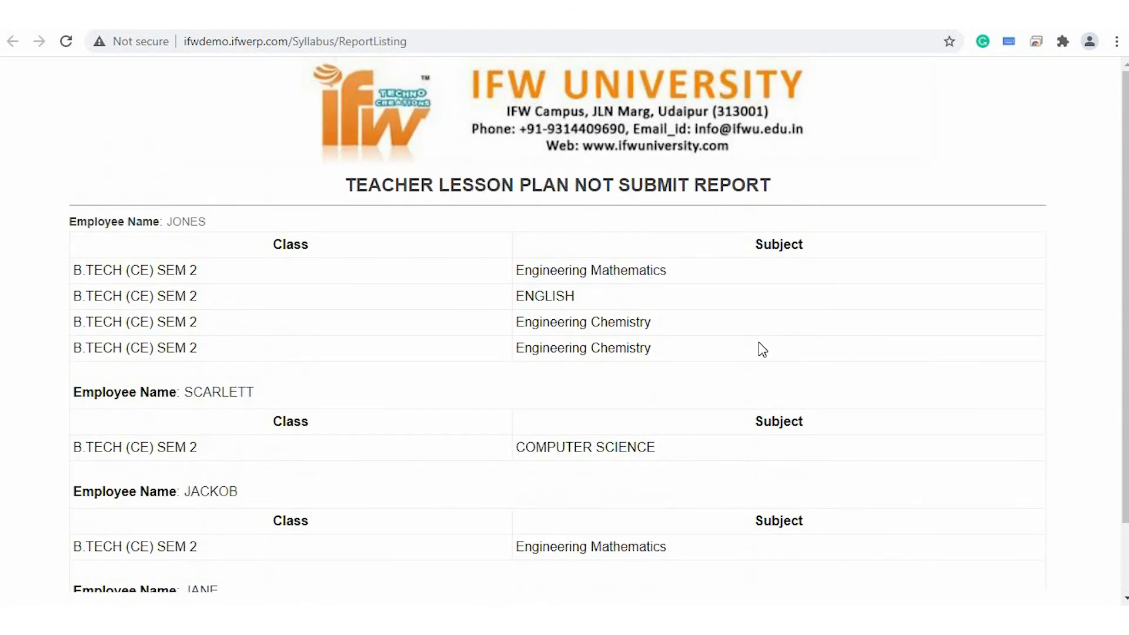
pyautogui.scroll(-2, 760, 348)
pyautogui.scroll(2, 760, 347)
pyautogui.hotkey('ctrl', 'w')
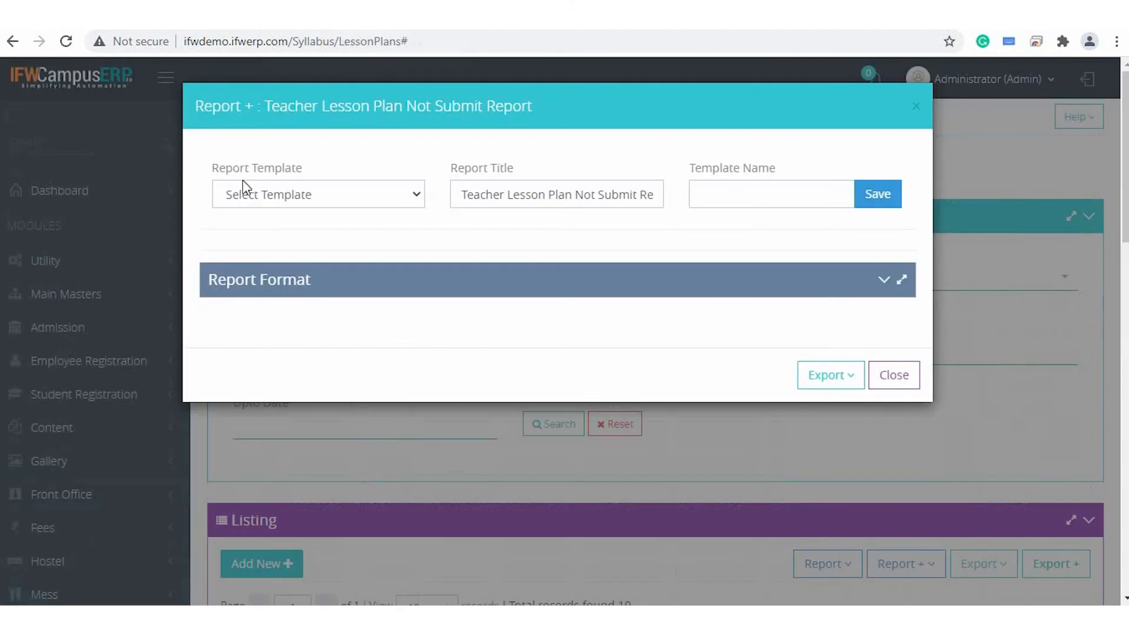
pyautogui.click(903, 384)
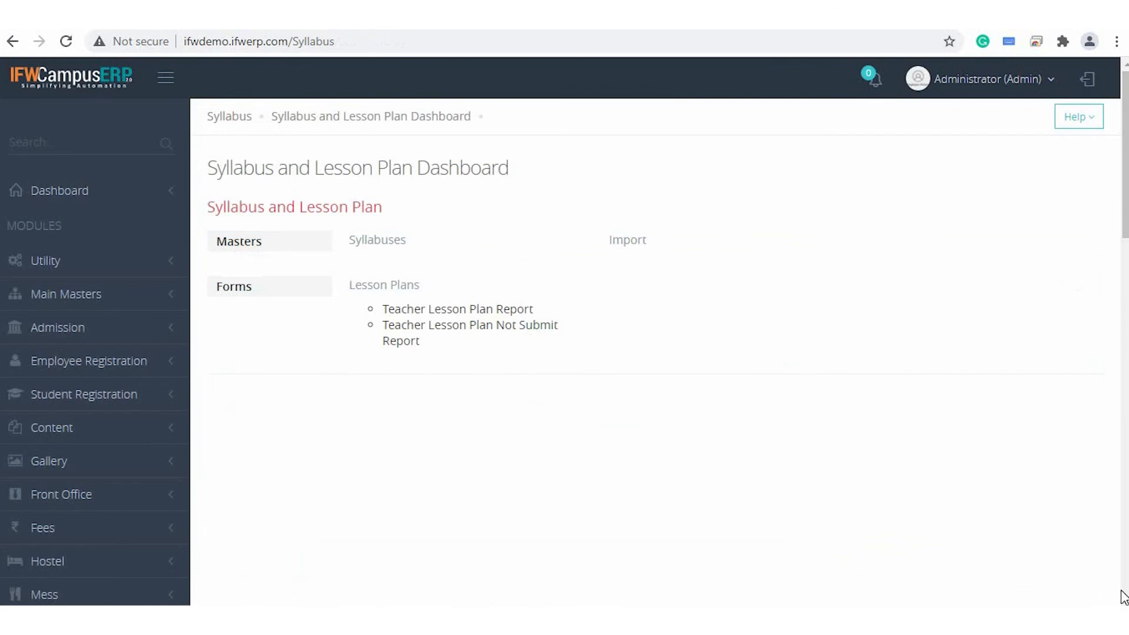